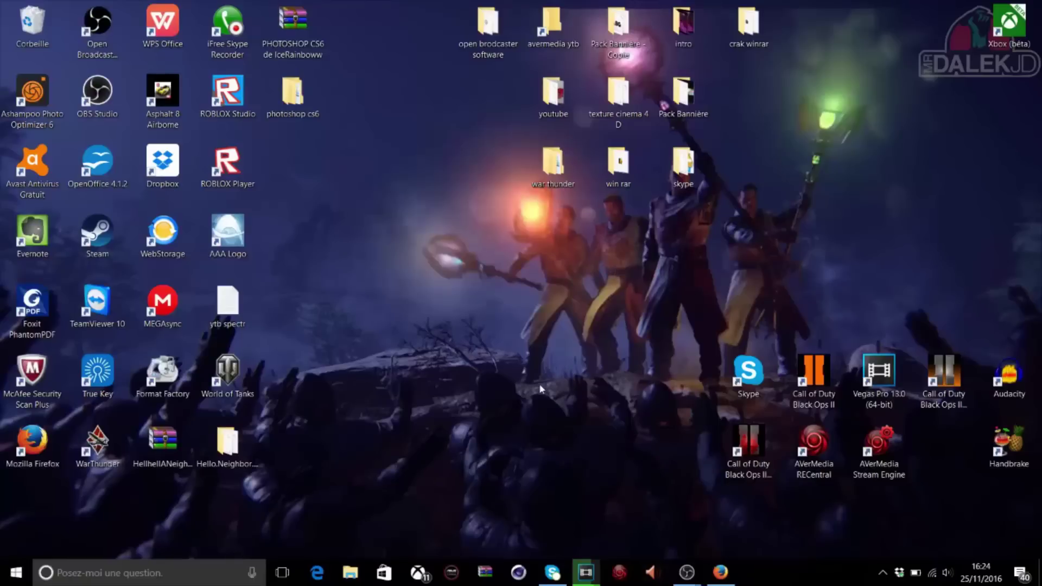
Step: Switch to Firefox and look over the OBS Studio home page with its download option and features, and minimize the browser
{"action": "left_click", "coordinate": [720, 573]}
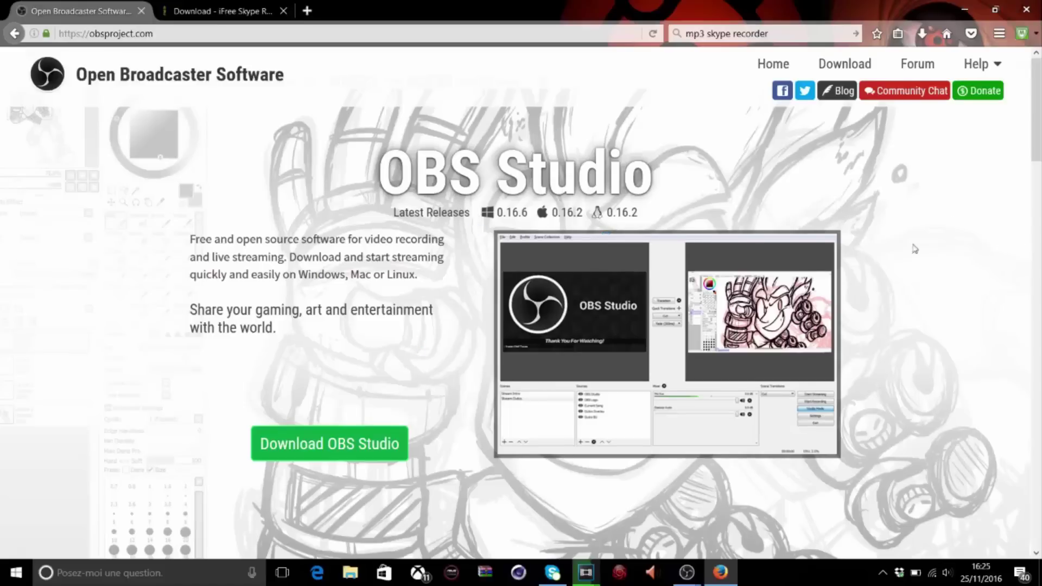
{"action": "scroll", "coordinate": [597, 288], "scroll_direction": "down", "scroll_amount": 4}
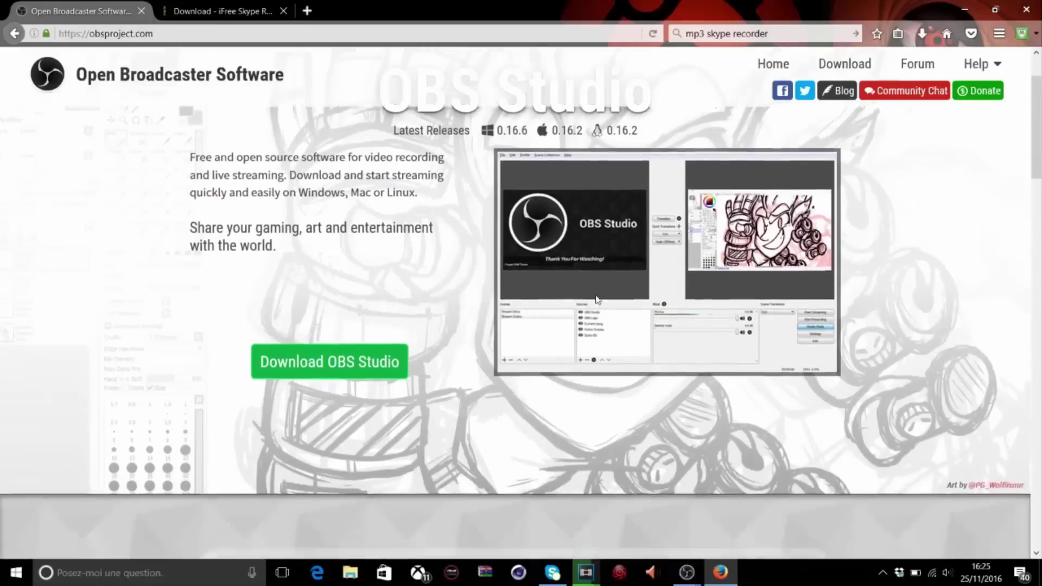
{"action": "scroll", "coordinate": [596, 299], "scroll_direction": "down", "scroll_amount": 1}
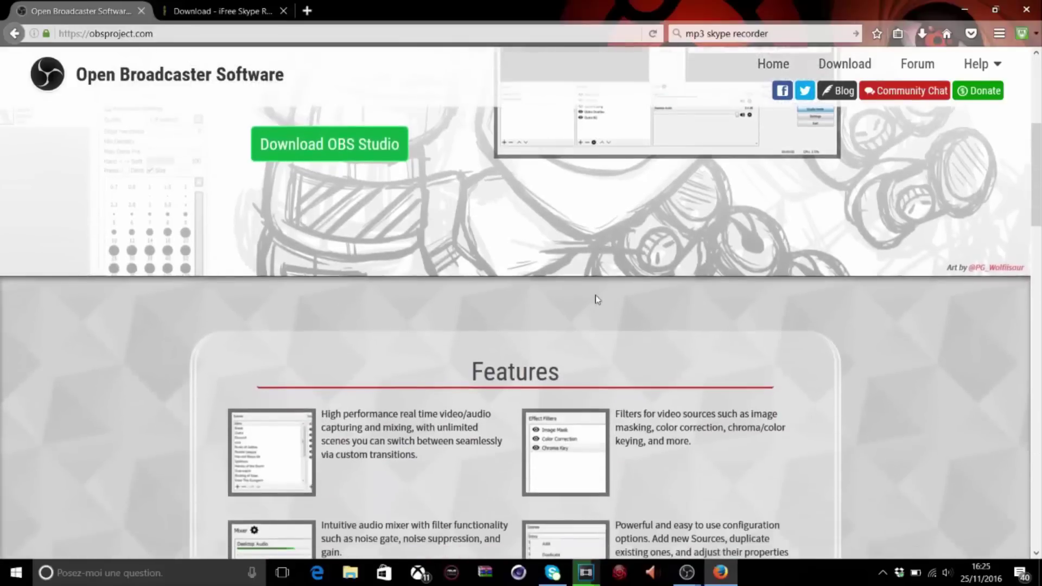
{"action": "scroll", "coordinate": [542, 244], "scroll_direction": "up", "scroll_amount": 3}
{"action": "scroll", "coordinate": [472, 168], "scroll_direction": "up", "scroll_amount": 1}
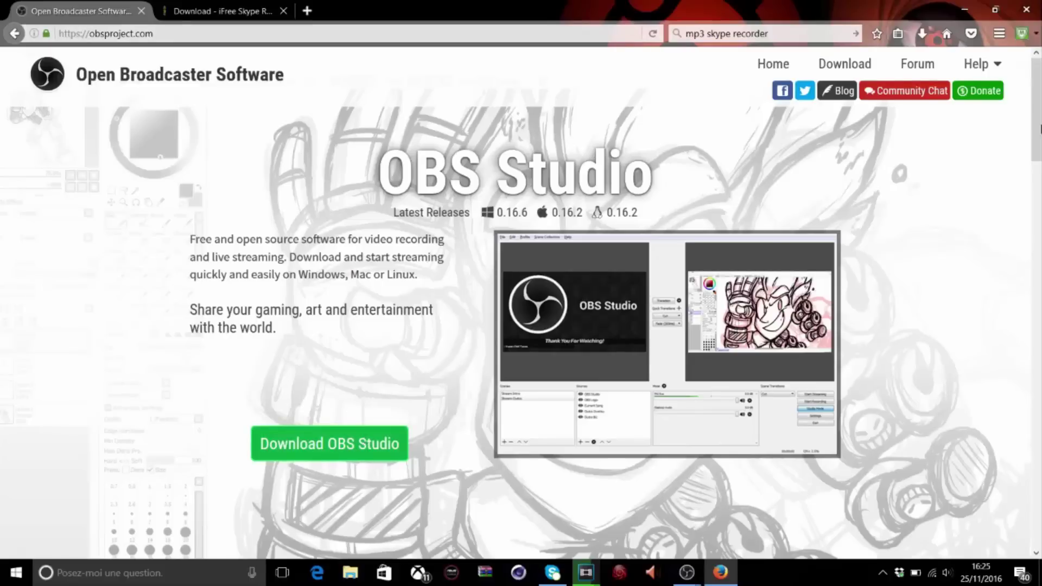
{"action": "left_click", "coordinate": [967, 7]}
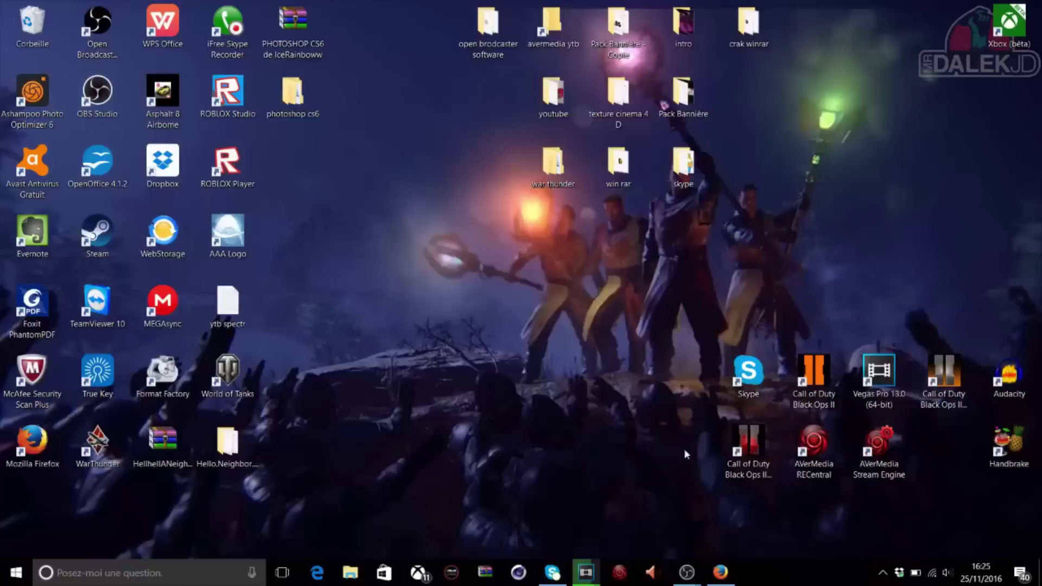
Step: Switch to the first OBS window and move it closer to the middle of the desktop
{"action": "mouse_move", "coordinate": [694, 572]}
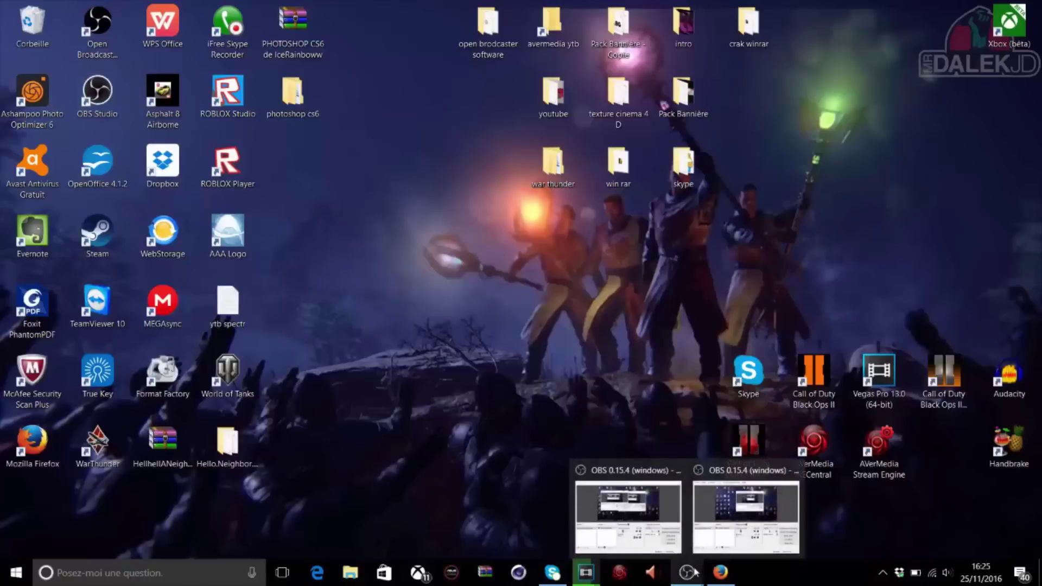
{"action": "left_click", "coordinate": [657, 540]}
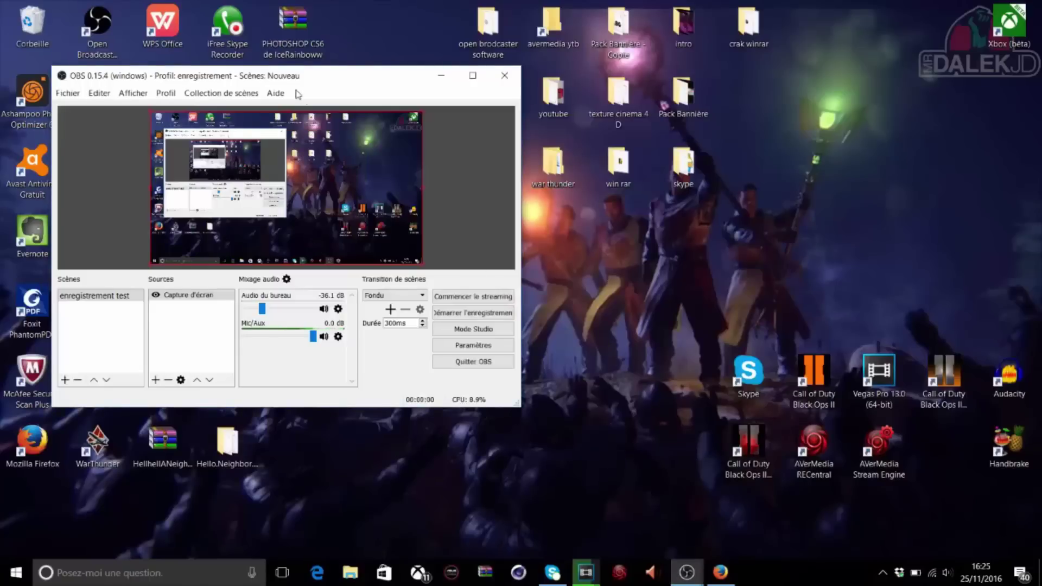
{"action": "left_click_drag", "start_coordinate": [278, 79], "coordinate": [441, 106]}
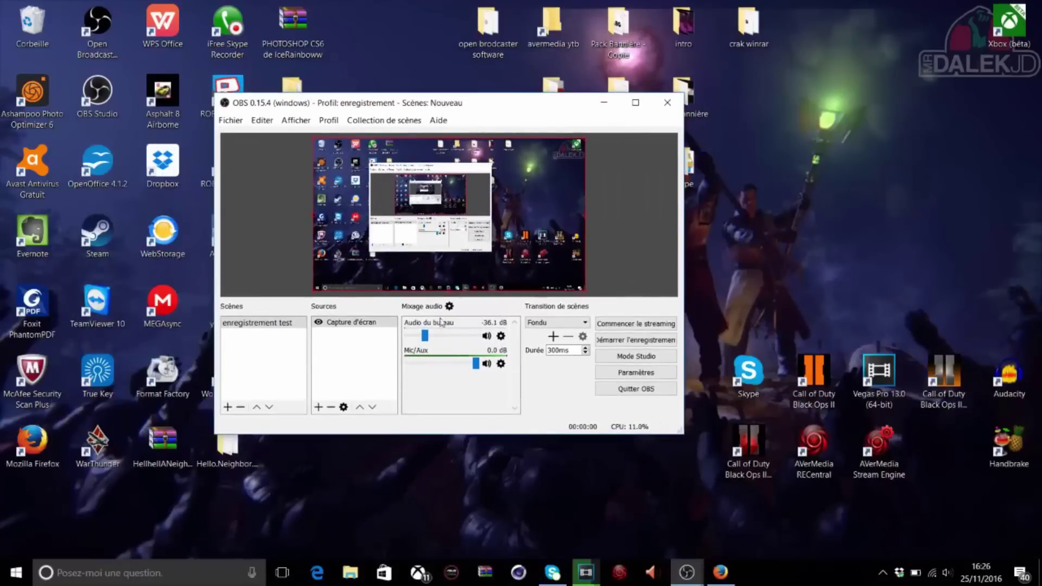
Step: Add a second screen capture source for Écran 0 with cursor capture to the enregistrement test scene
{"action": "right_click", "coordinate": [345, 354]}
{"action": "mouse_move", "coordinate": [378, 361]}
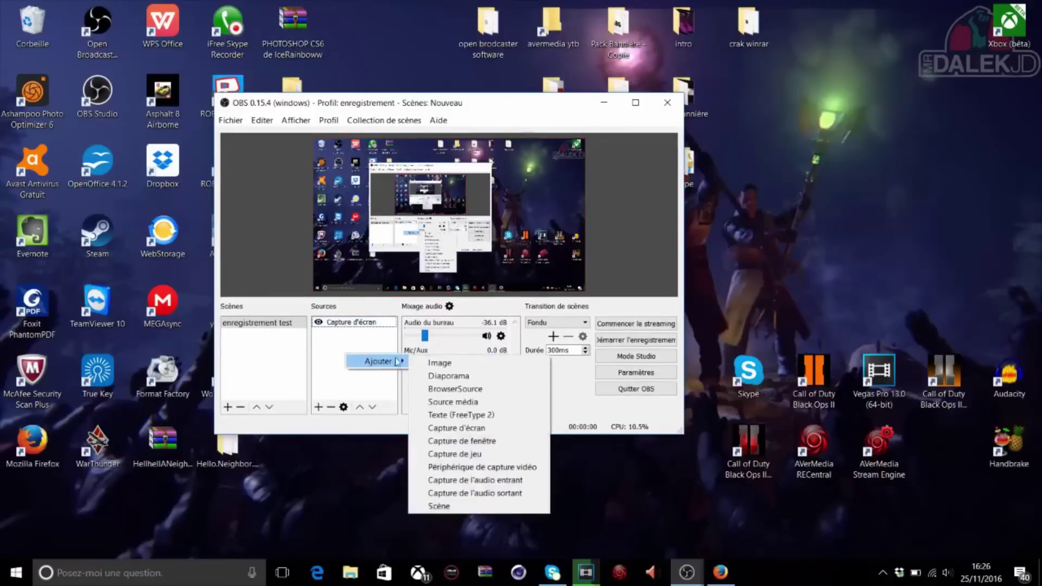
{"action": "left_click", "coordinate": [478, 428]}
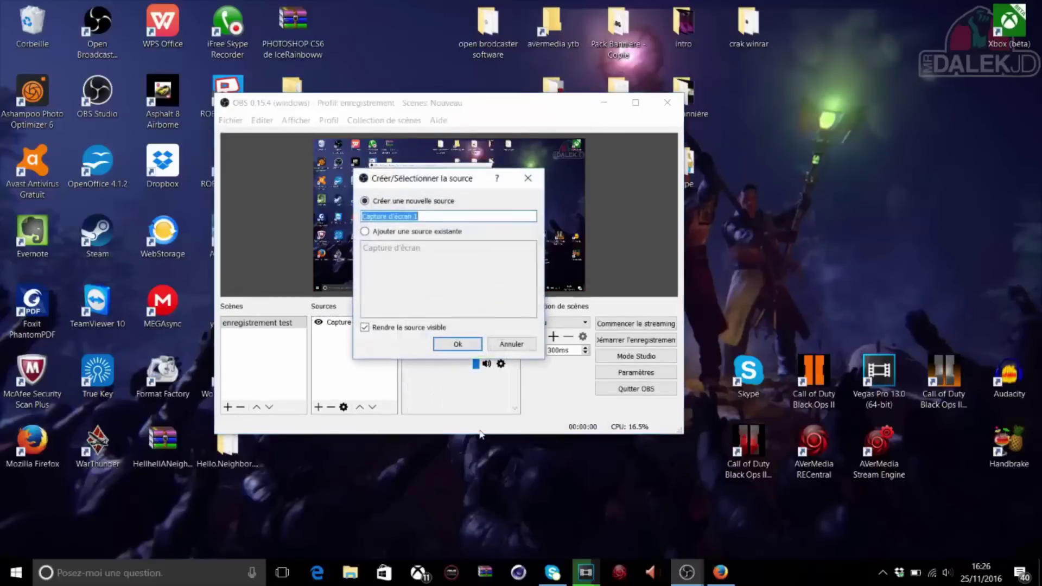
{"action": "left_click", "coordinate": [455, 345]}
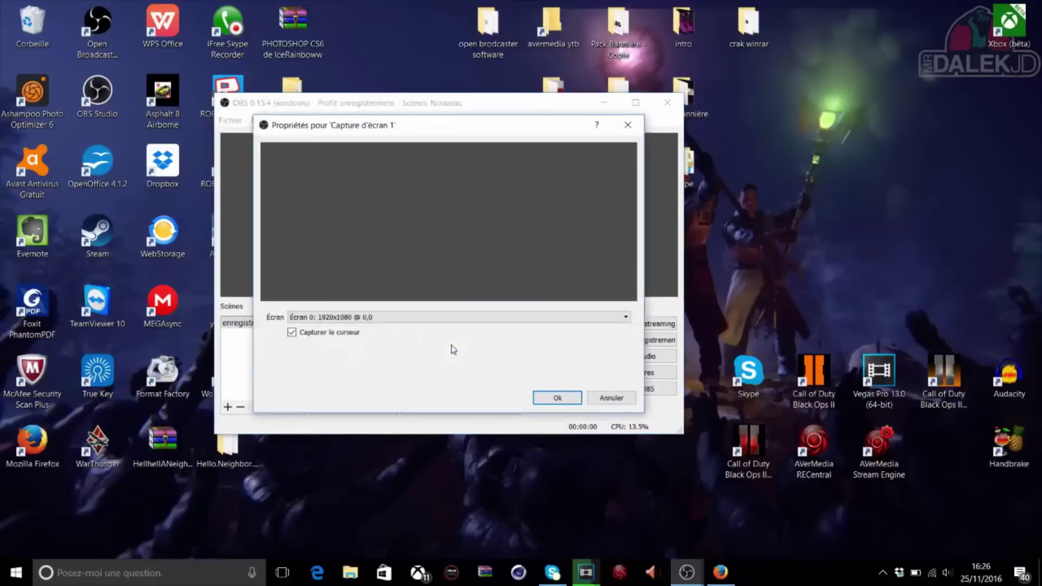
{"action": "left_click", "coordinate": [559, 403]}
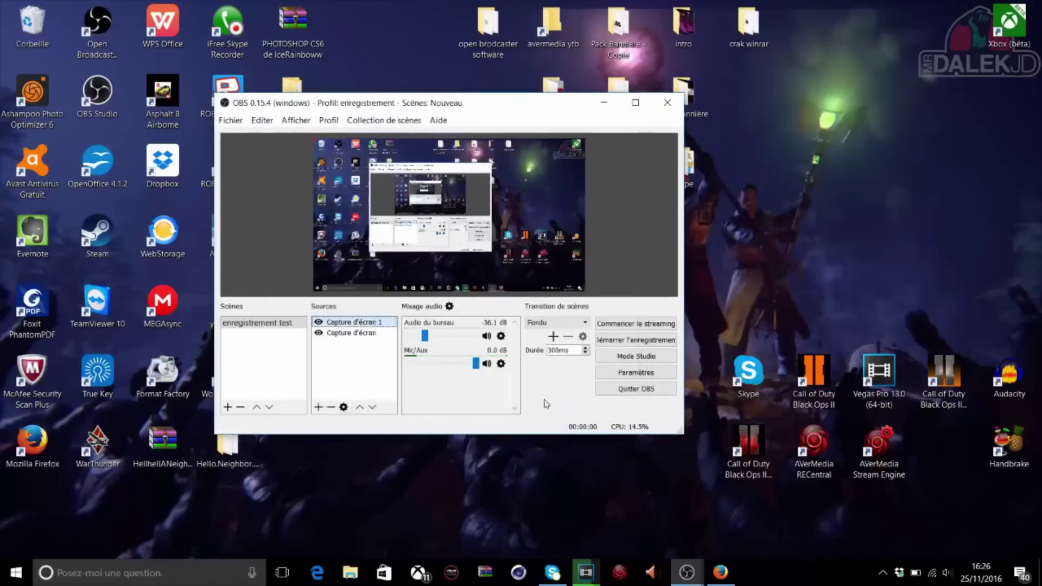
Step: Delete the newly added second screen capture source from the scene
{"action": "right_click", "coordinate": [335, 324]}
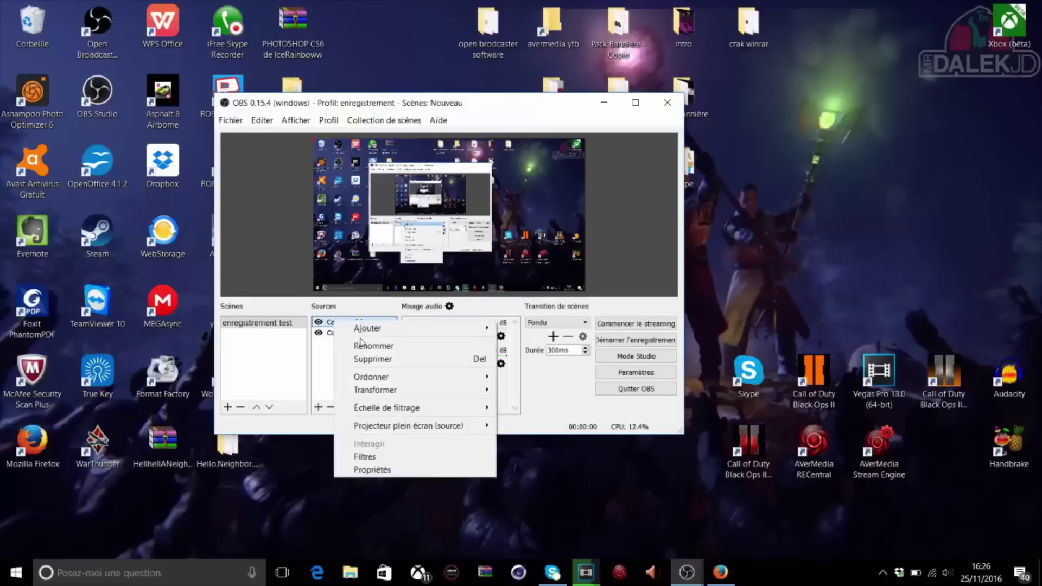
{"action": "key", "text": "Escape"}
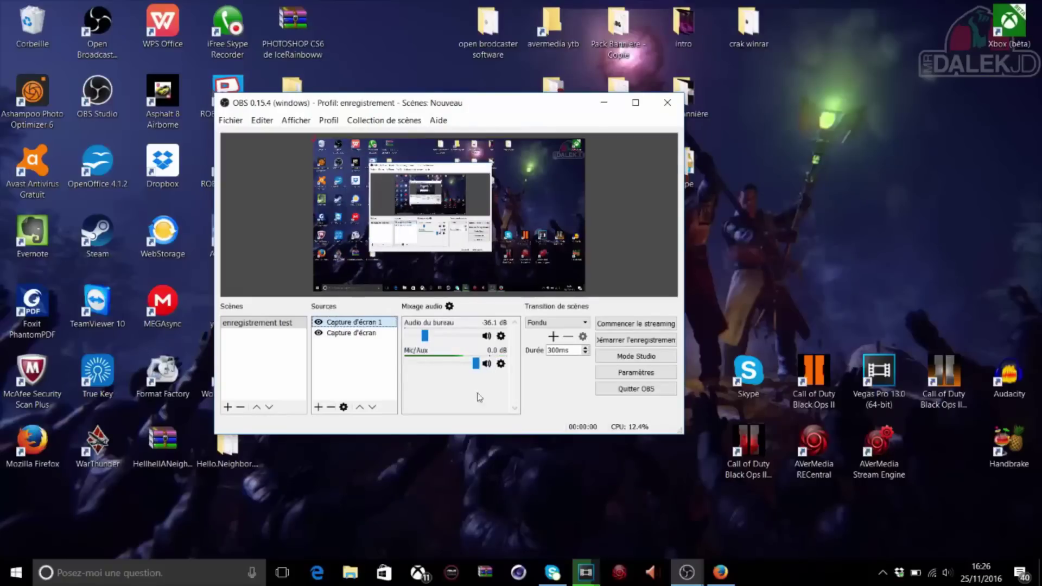
{"action": "key", "text": "Delete"}
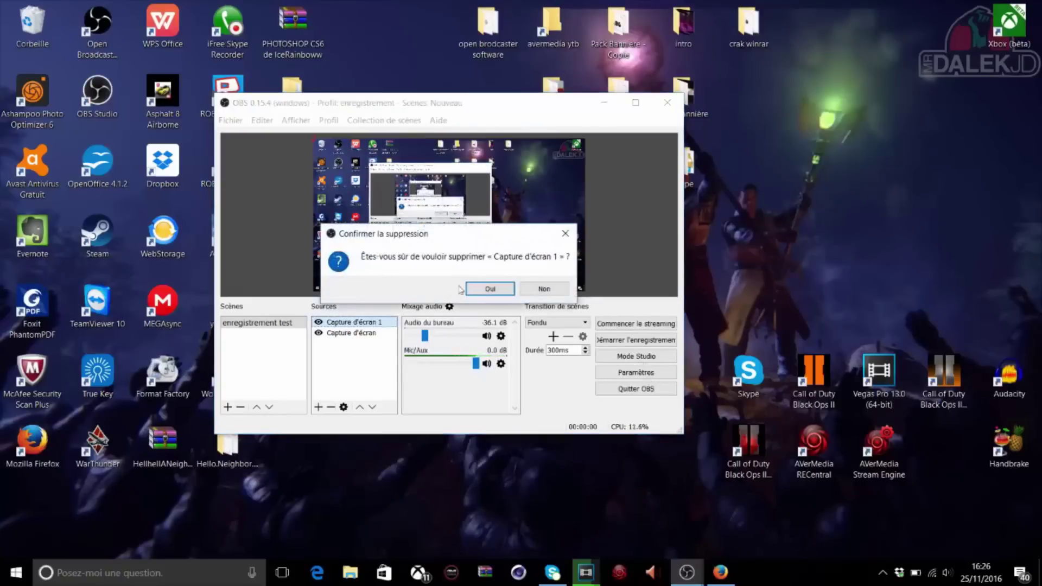
{"action": "left_click", "coordinate": [491, 288]}
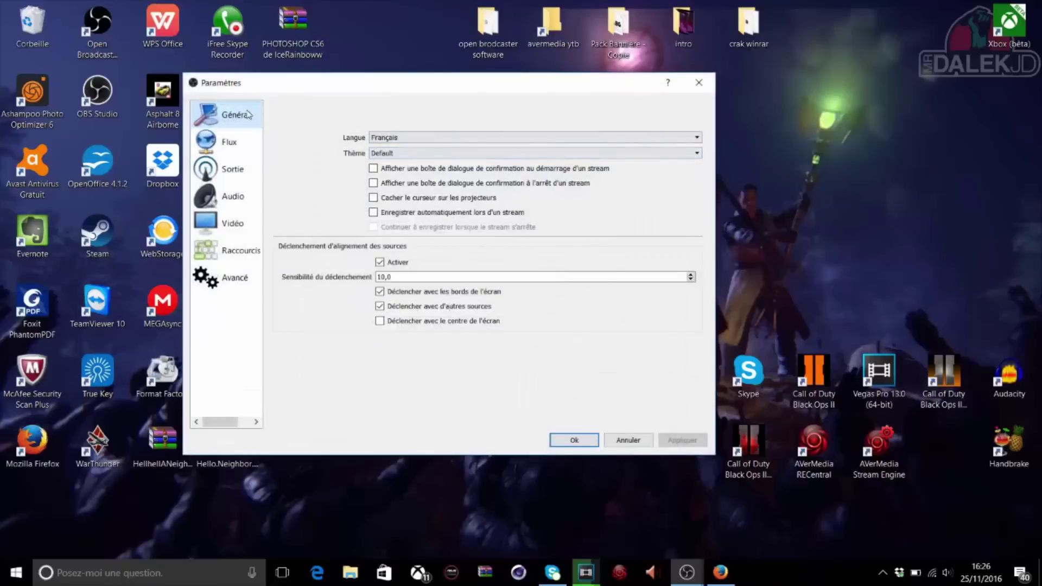
Step: View the stream settings and choose the Avancé output mode in the output settings
{"action": "left_click", "coordinate": [238, 143]}
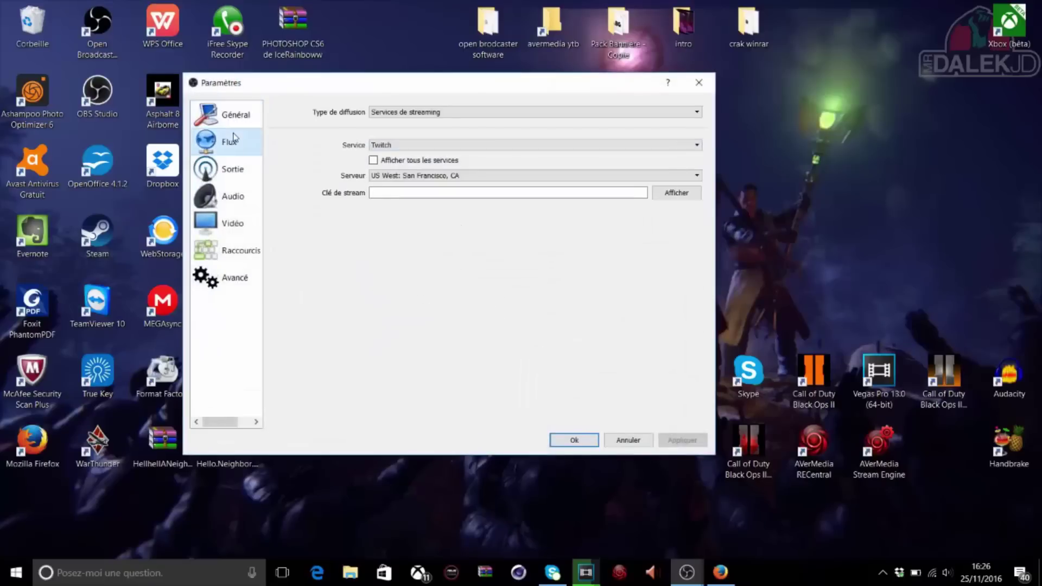
{"action": "left_click", "coordinate": [242, 171]}
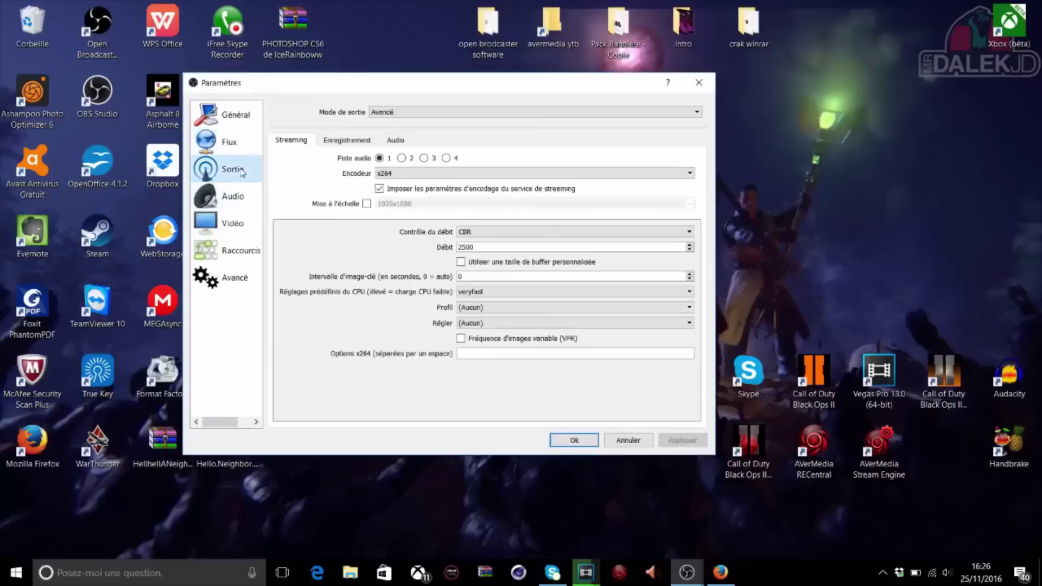
{"action": "left_click", "coordinate": [411, 113]}
{"action": "left_click", "coordinate": [415, 132]}
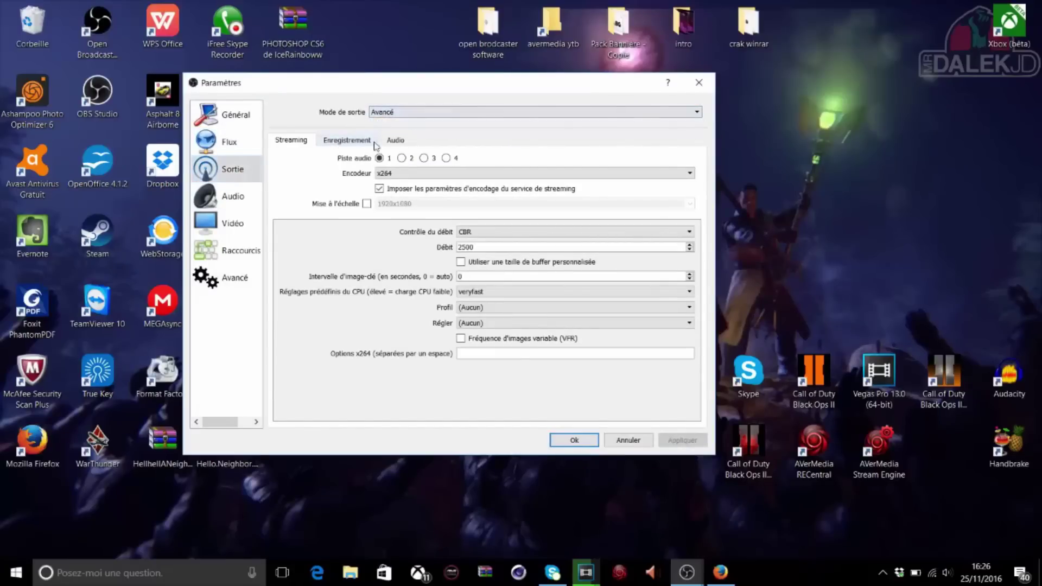
Step: Choose NVENC H.264 as the encoder in the recording output settings
{"action": "left_click", "coordinate": [357, 142]}
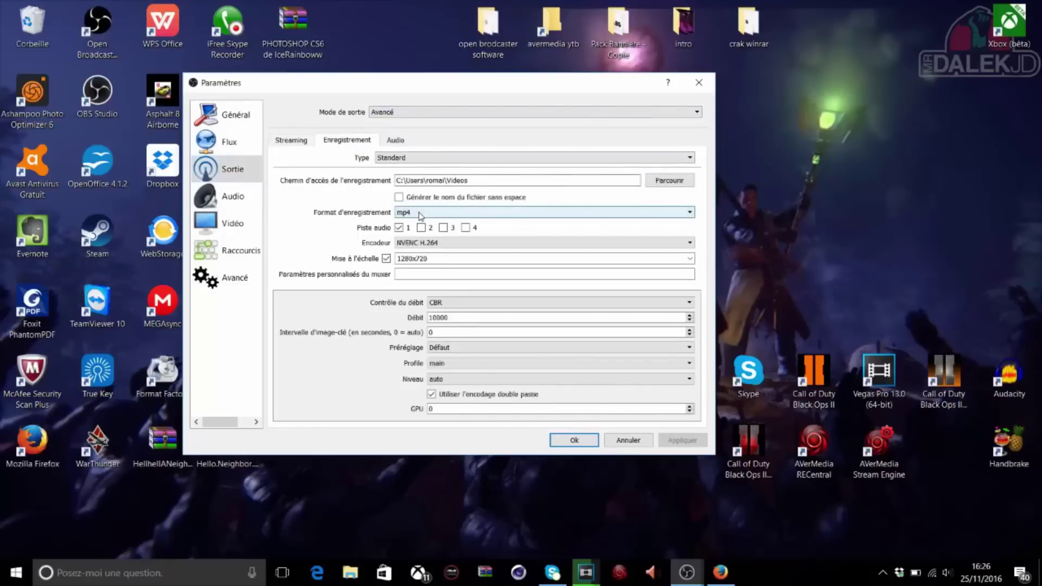
{"action": "left_click", "coordinate": [465, 244]}
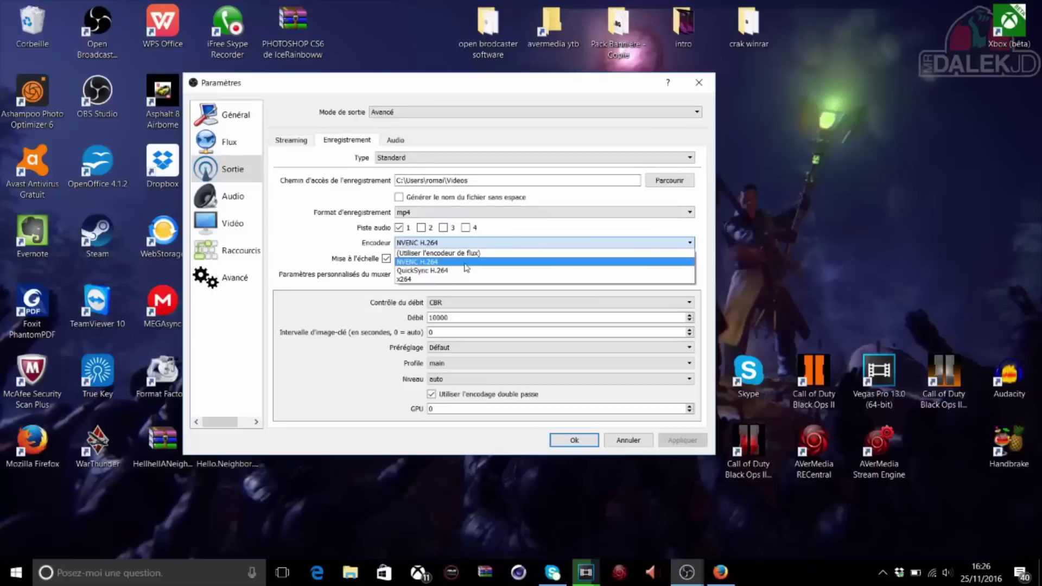
{"action": "left_click", "coordinate": [429, 263]}
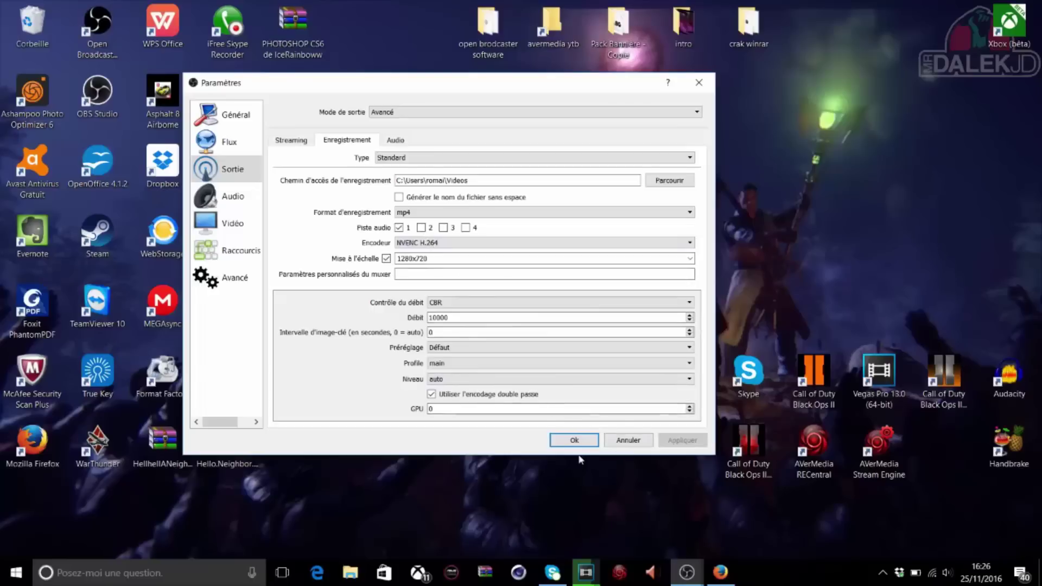
Step: Try a recording rescale of 1024x576, return it to 1280x720, and close the settings without saving
{"action": "left_click", "coordinate": [231, 197]}
{"action": "left_click", "coordinate": [230, 170]}
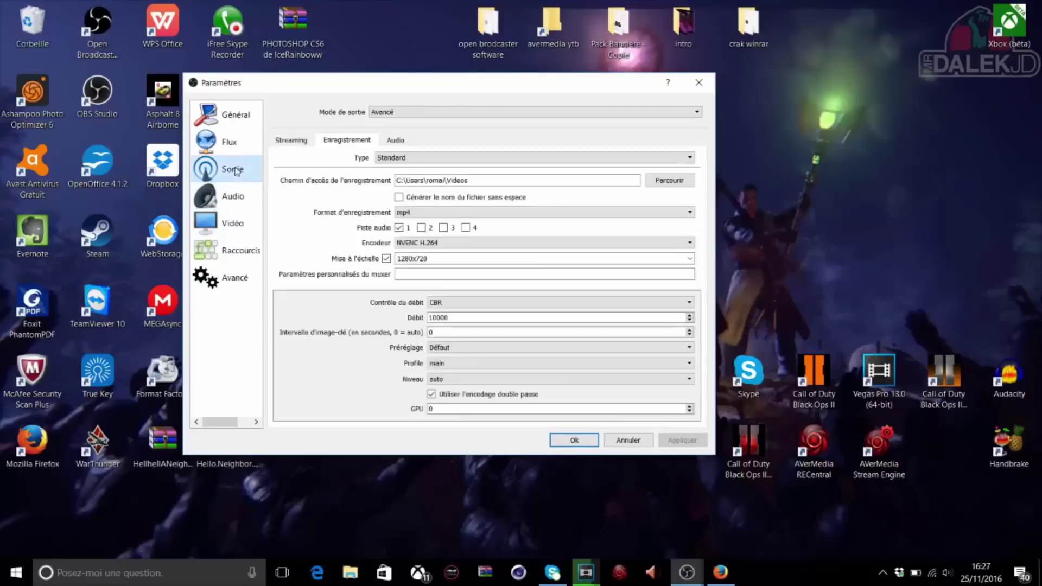
{"action": "double_click", "coordinate": [488, 258]}
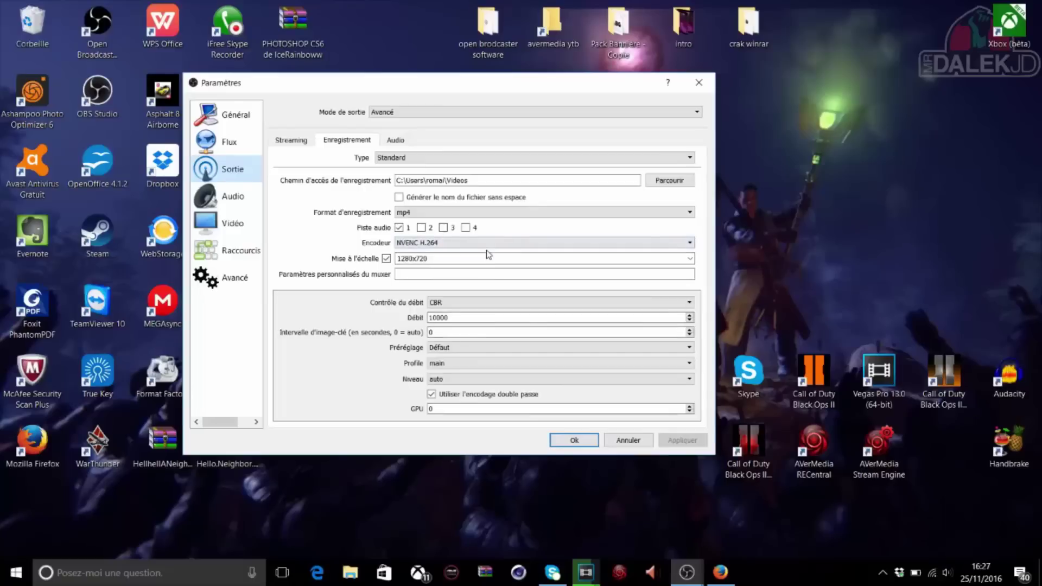
{"action": "type", "text": "1024x576"}
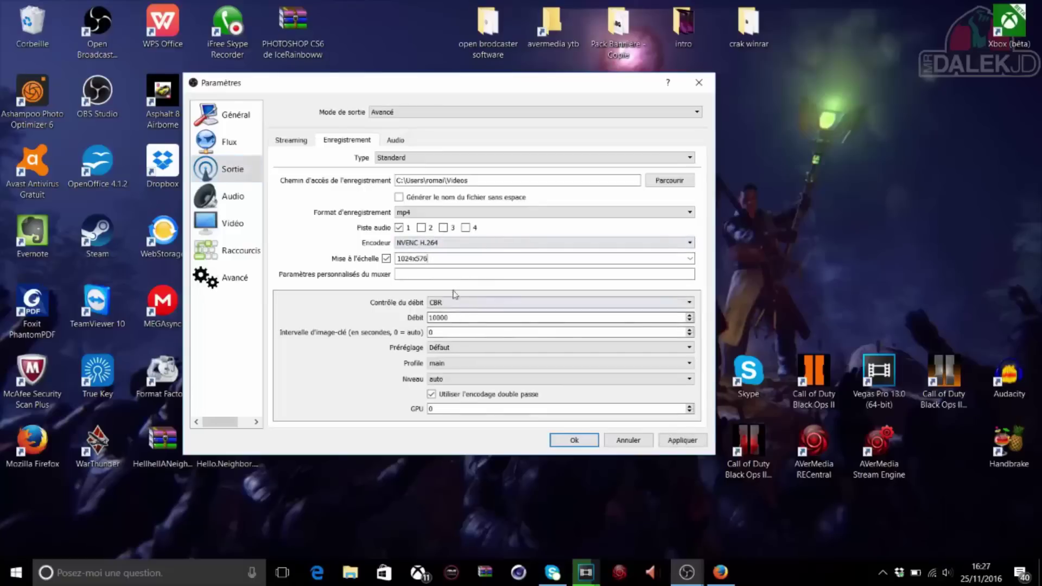
{"action": "left_click", "coordinate": [456, 270]}
{"action": "double_click", "coordinate": [458, 258]}
{"action": "type", "text": "1280x720"}
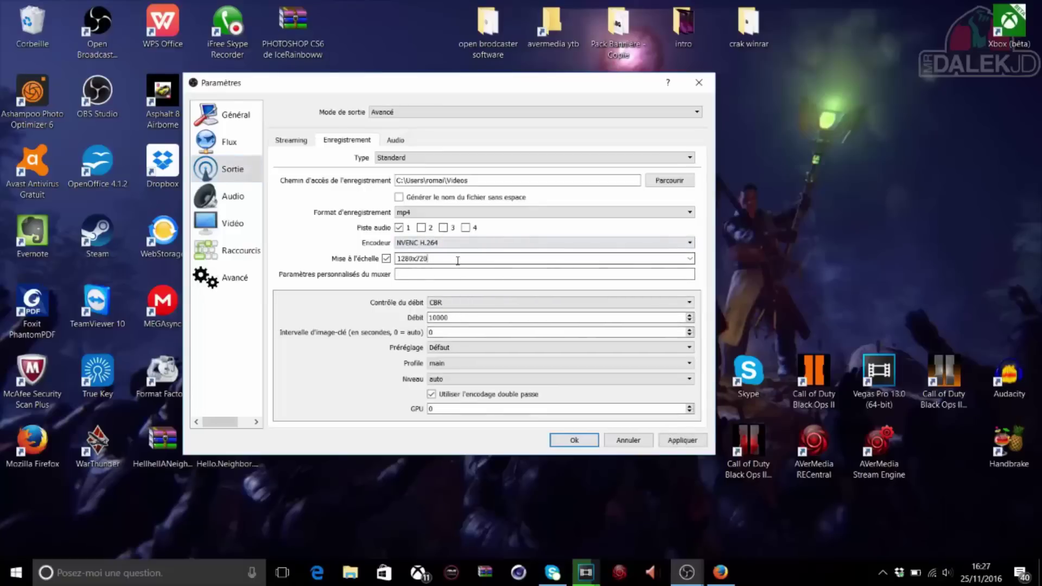
{"action": "left_click", "coordinate": [627, 440]}
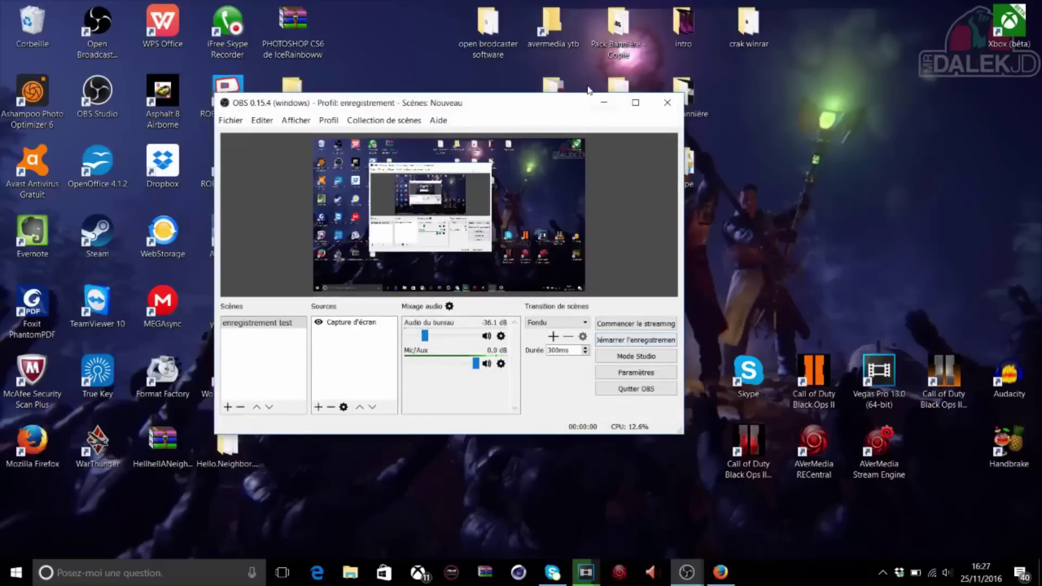
{"action": "left_click", "coordinate": [602, 103]}
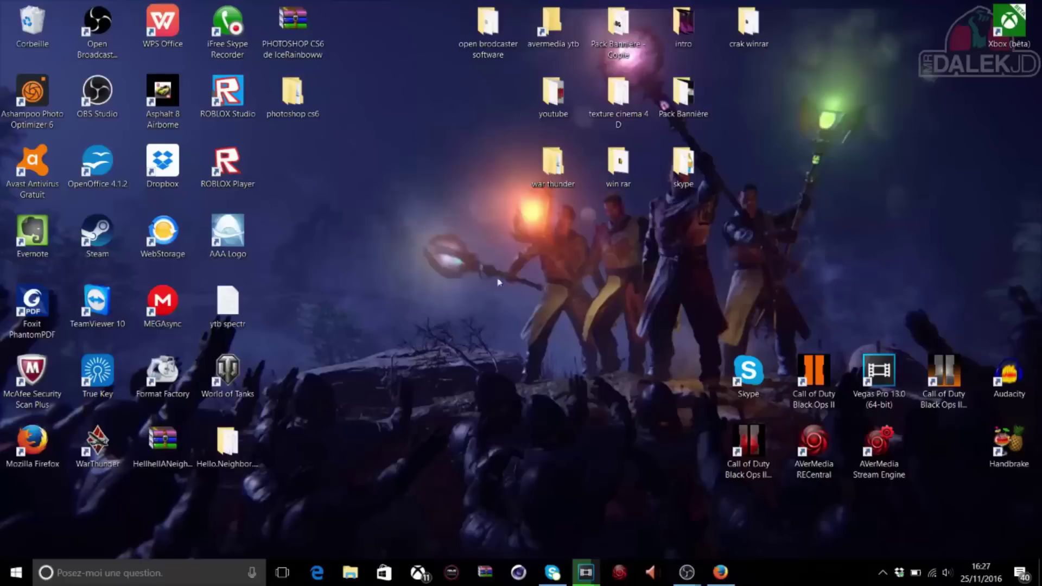
{"action": "mouse_move", "coordinate": [686, 572]}
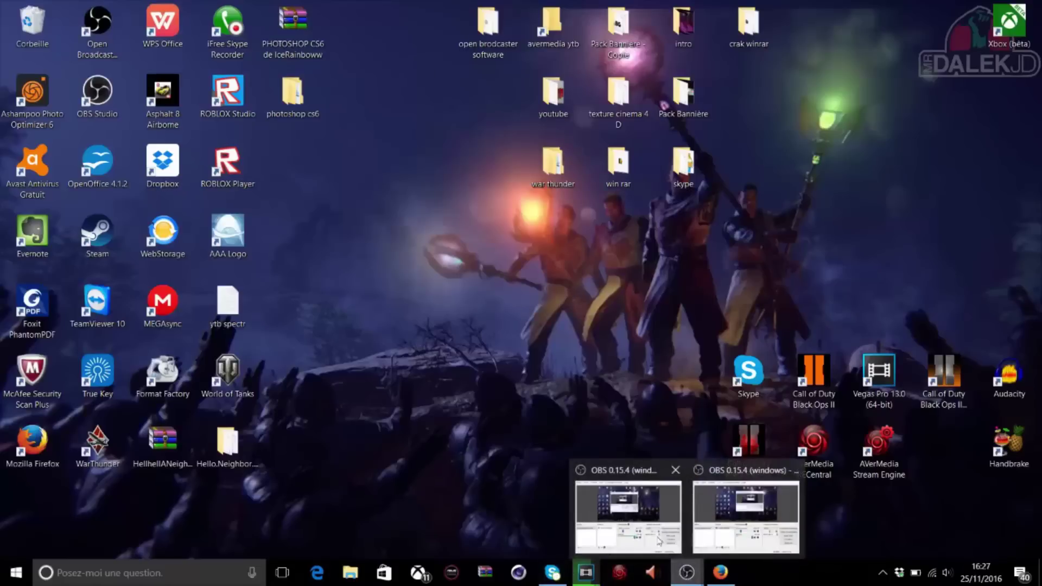
{"action": "left_click", "coordinate": [659, 540]}
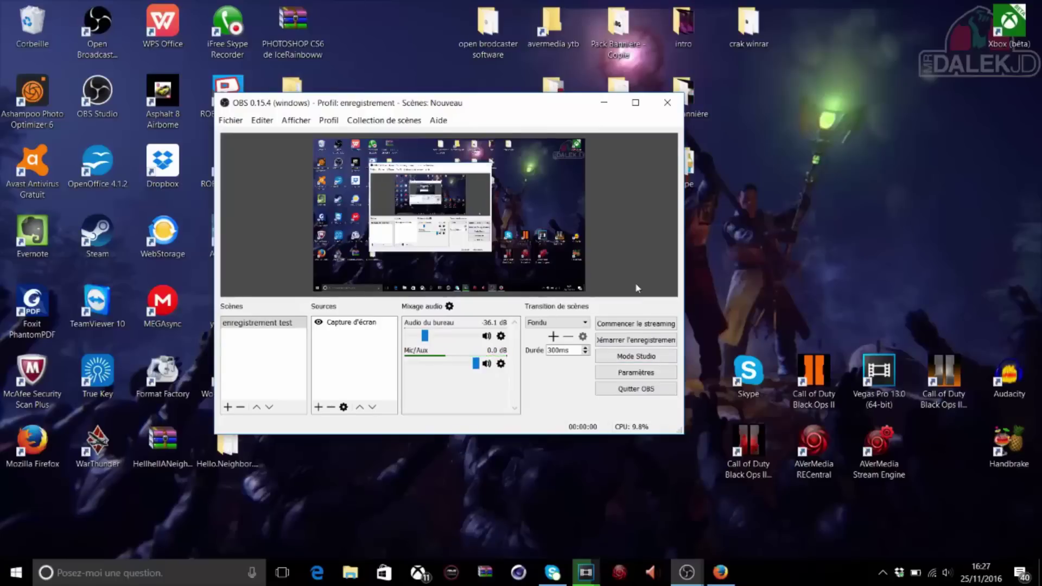
{"action": "left_click", "coordinate": [604, 102]}
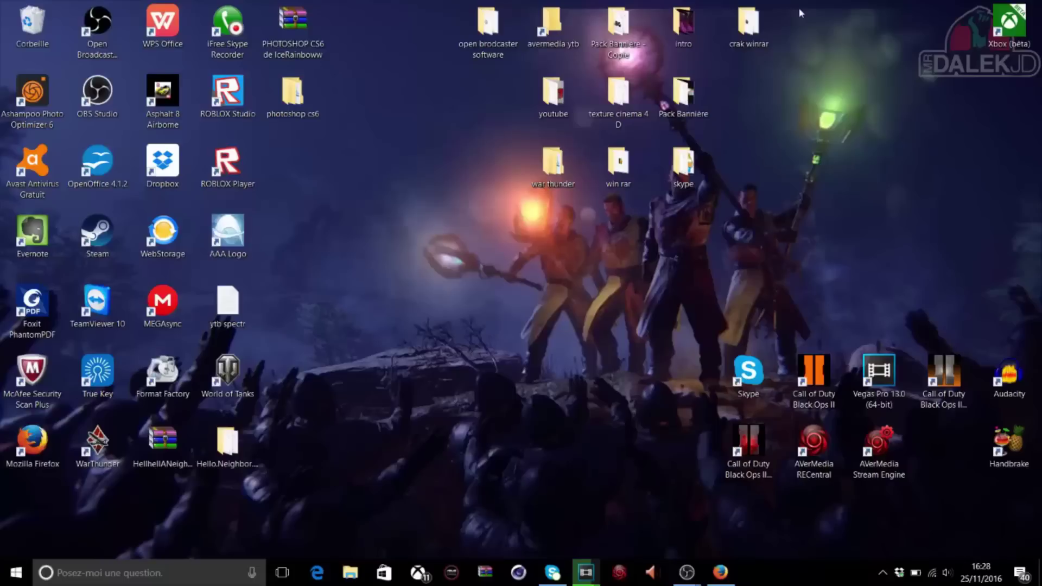
{"action": "left_click_drag", "start_coordinate": [798, 7], "coordinate": [947, 181]}
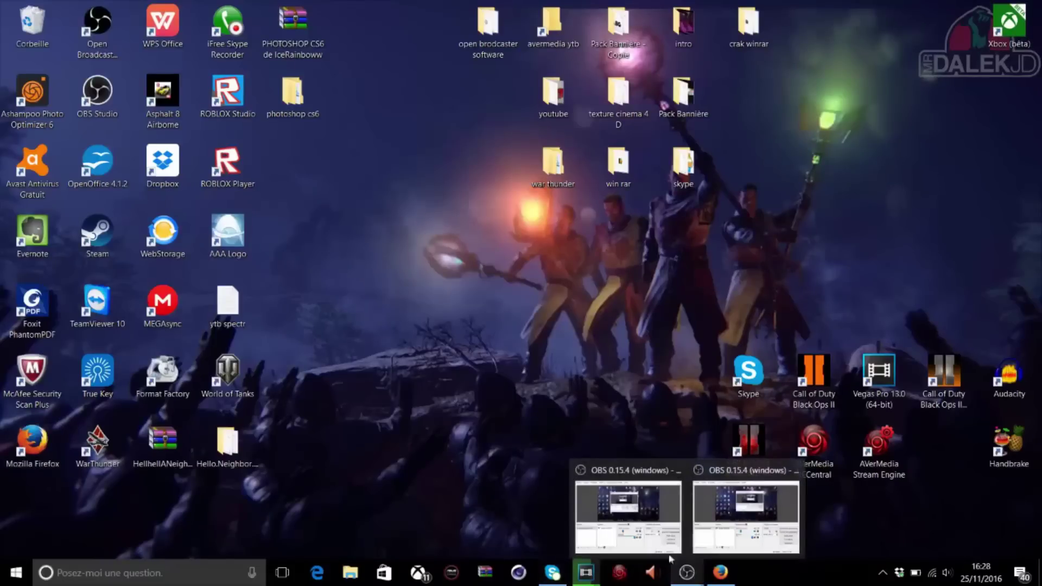
Step: Bring OBS back up, raise the desktop audio volume to about -2.7 dB in the mixer, and minimize the window
{"action": "left_click", "coordinate": [645, 536]}
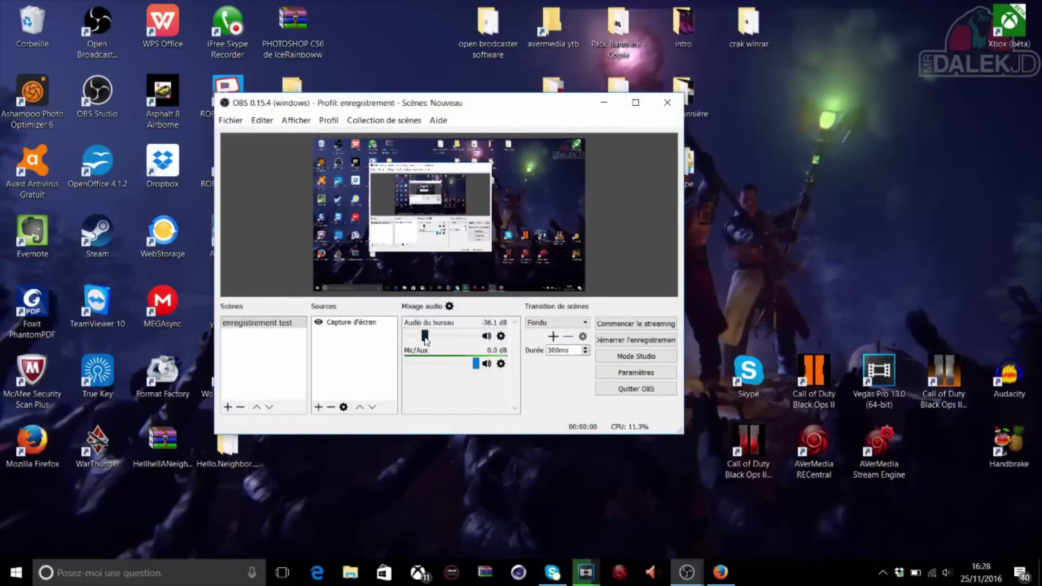
{"action": "left_click_drag", "start_coordinate": [426, 338], "coordinate": [471, 339]}
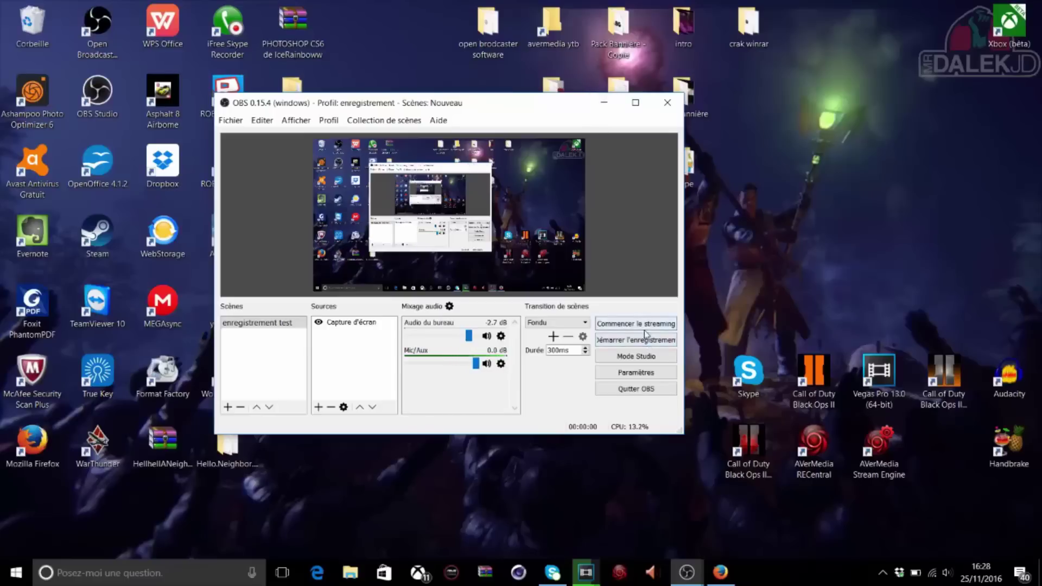
{"action": "left_click", "coordinate": [604, 103]}
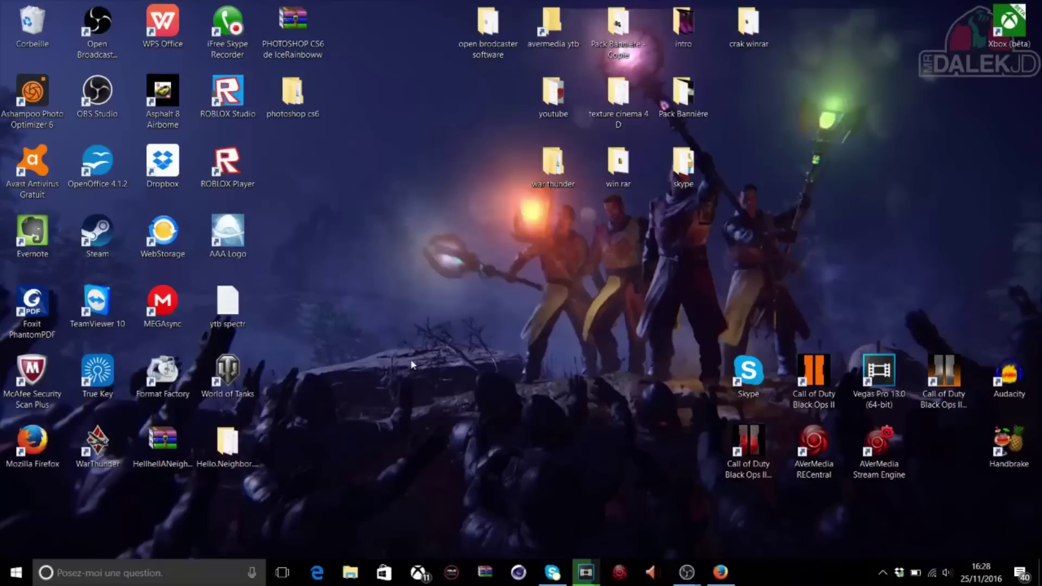
Step: Open the file explorer and look through the Vidéos publiques folder for recorded videos
{"action": "left_click", "coordinate": [350, 573]}
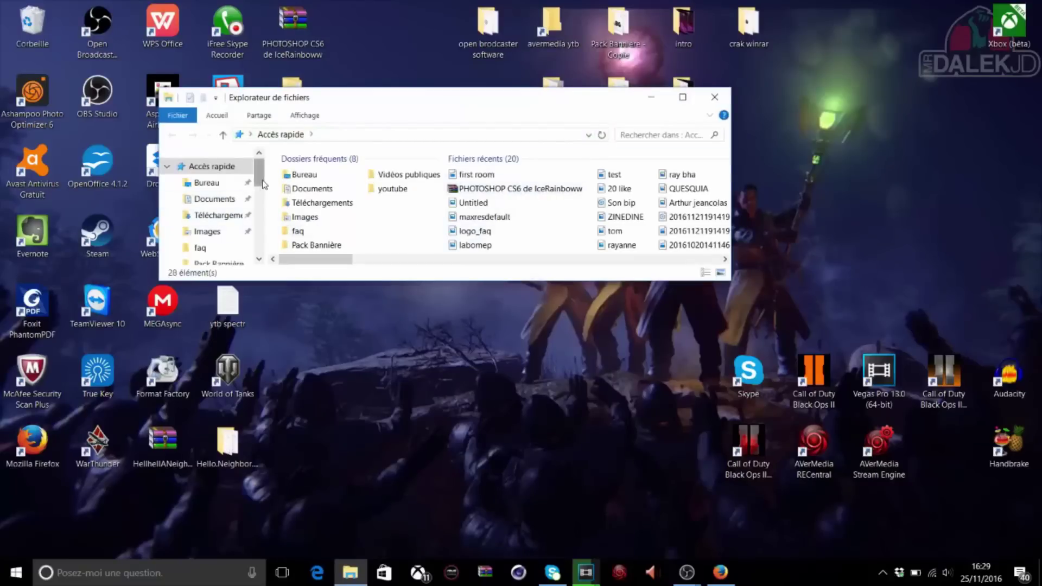
{"action": "scroll", "coordinate": [264, 189], "scroll_direction": "down", "scroll_amount": 1}
{"action": "left_click_drag", "start_coordinate": [263, 192], "coordinate": [264, 198]}
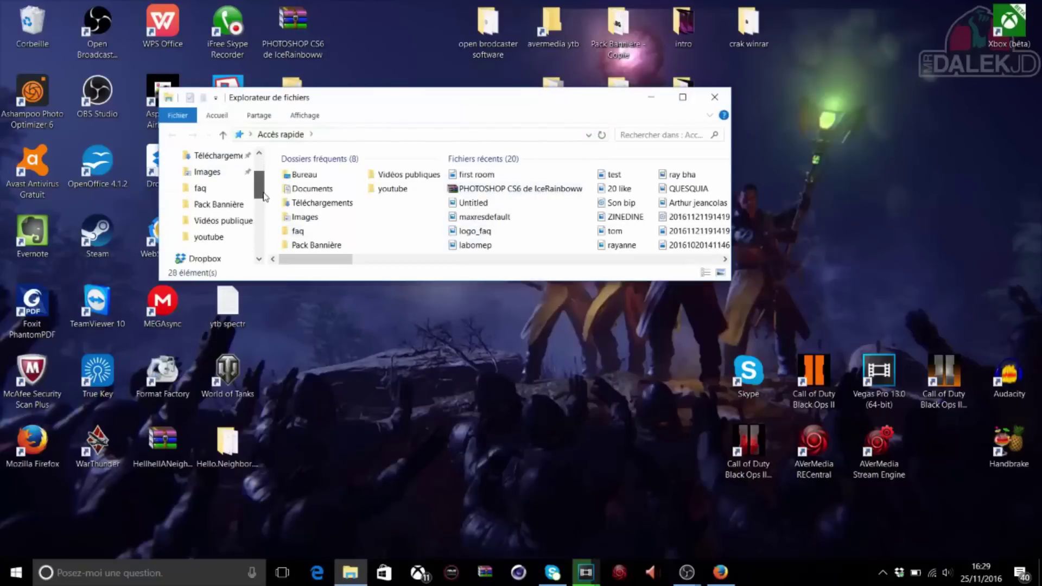
{"action": "left_click", "coordinate": [217, 220]}
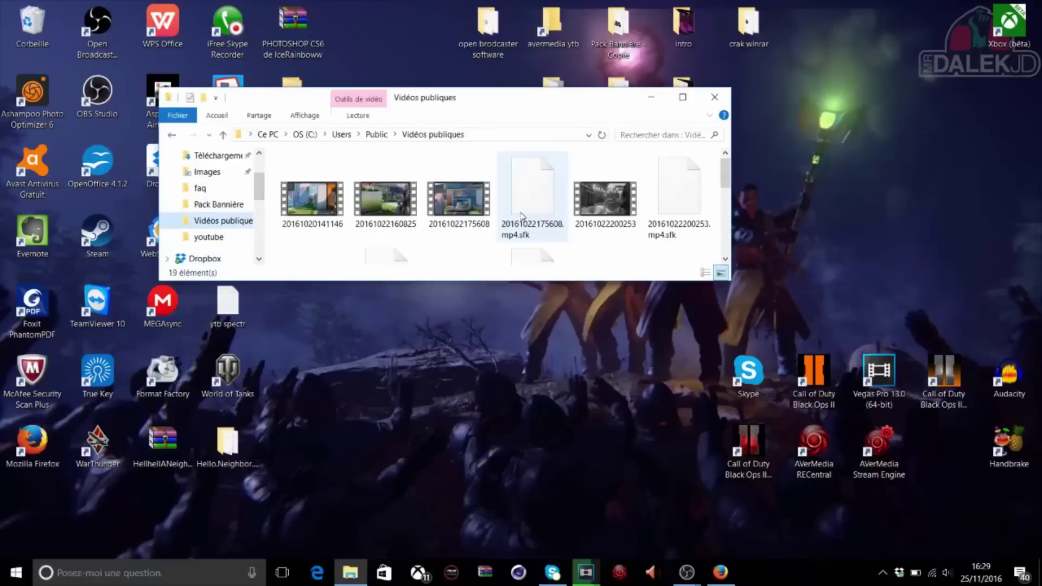
{"action": "scroll", "coordinate": [522, 216], "scroll_direction": "down", "scroll_amount": 3}
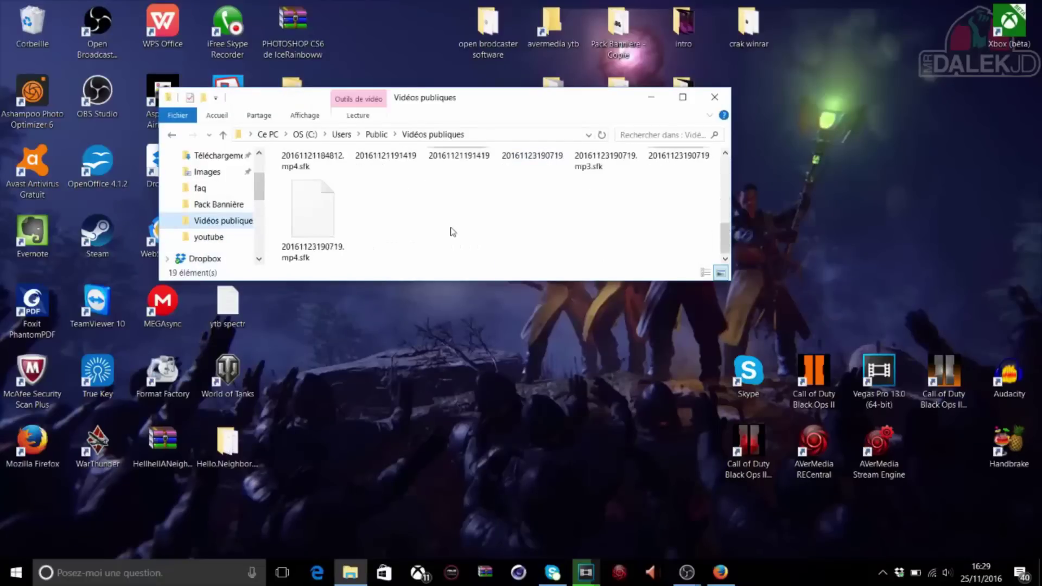
{"action": "scroll", "coordinate": [452, 231], "scroll_direction": "up", "scroll_amount": 3}
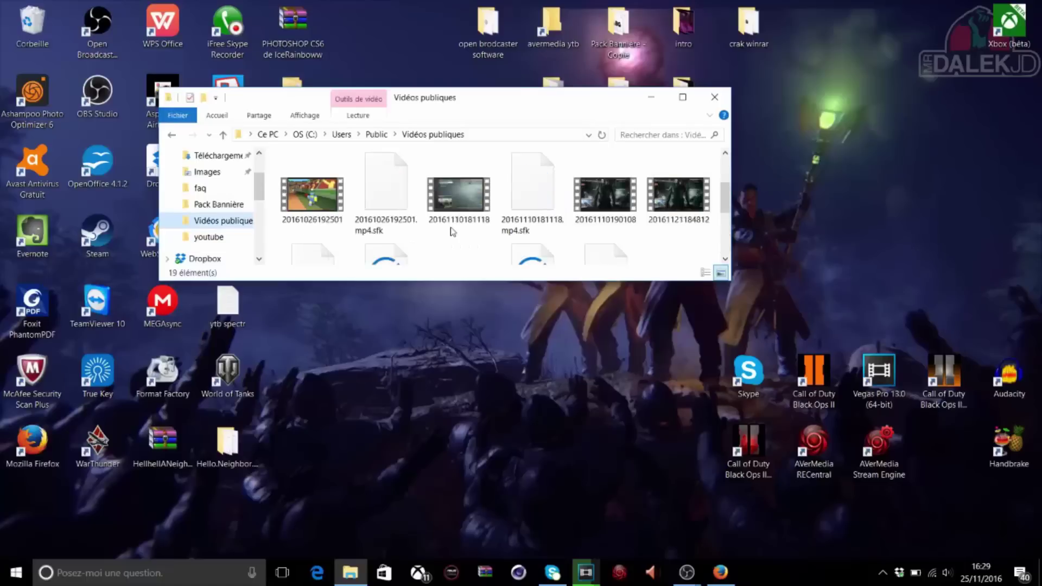
{"action": "scroll", "coordinate": [452, 231], "scroll_direction": "down", "scroll_amount": 4}
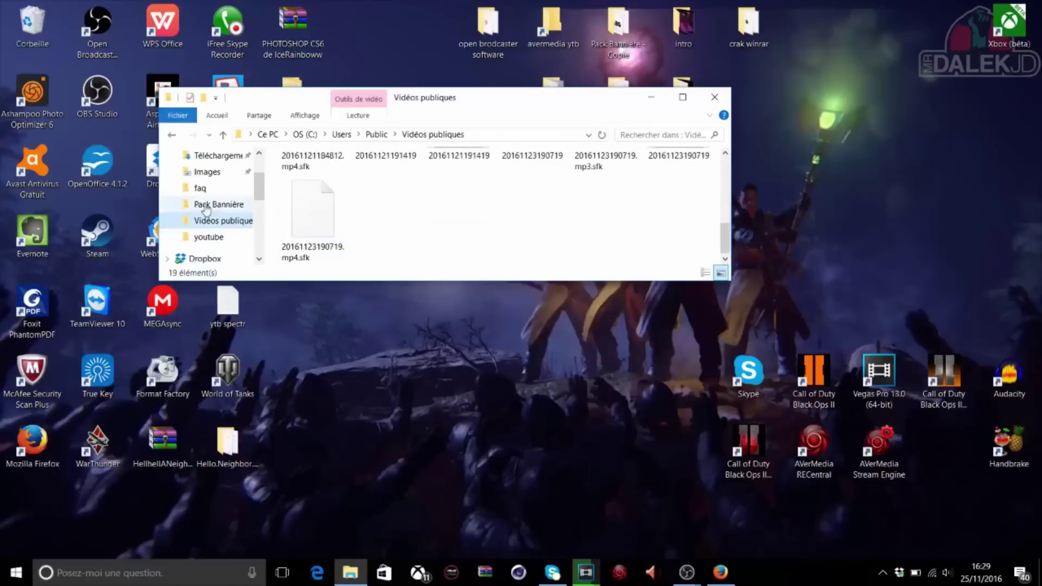
Step: Open the Vidéos folder under Ce PC, look for the most recent recordings and minimize the window
{"action": "left_click_drag", "start_coordinate": [260, 185], "coordinate": [260, 222]}
{"action": "left_click", "coordinate": [208, 258]}
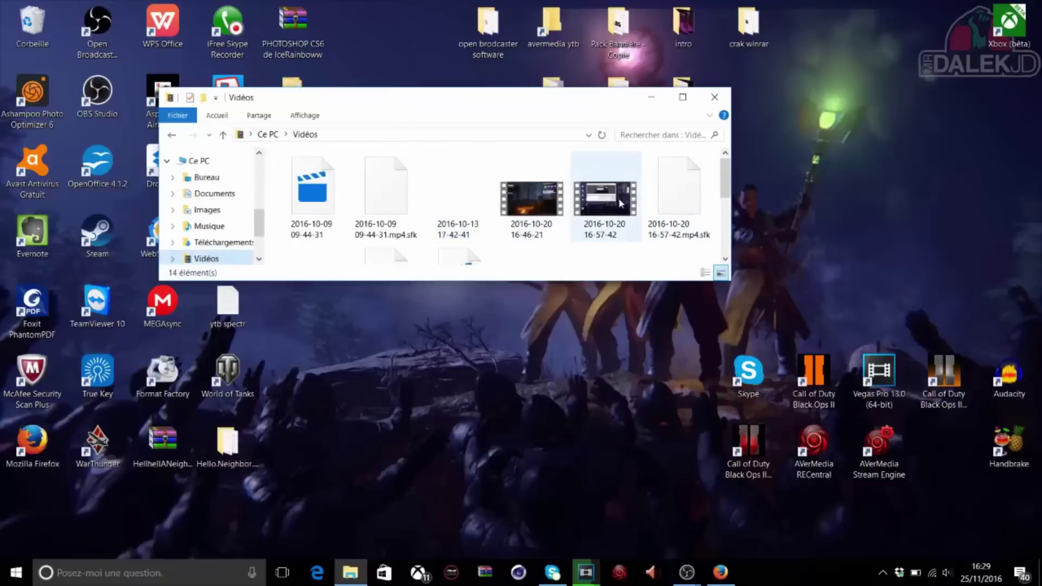
{"action": "scroll", "coordinate": [439, 209], "scroll_direction": "down", "scroll_amount": 3}
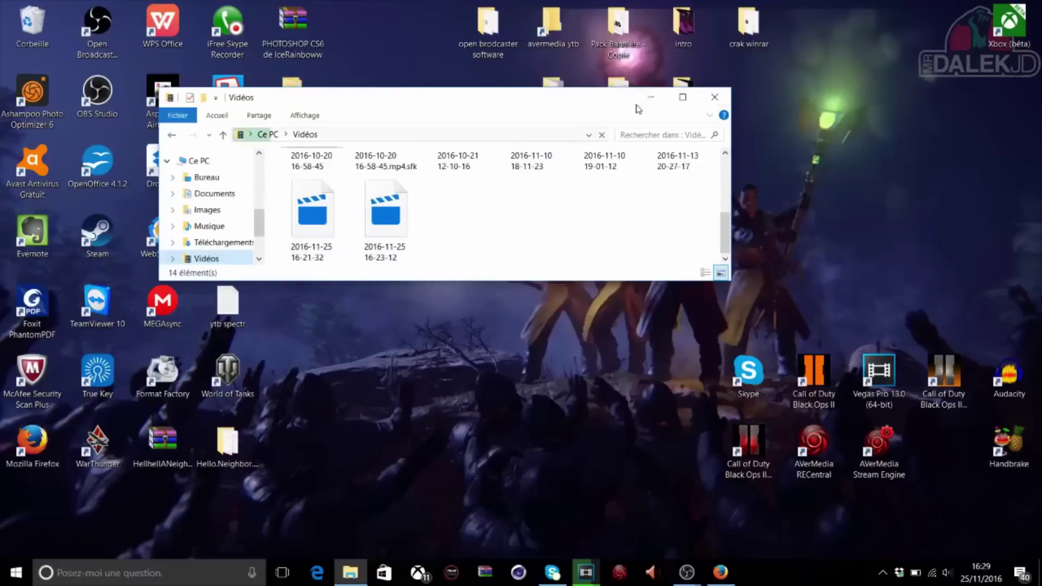
{"action": "left_click", "coordinate": [651, 98]}
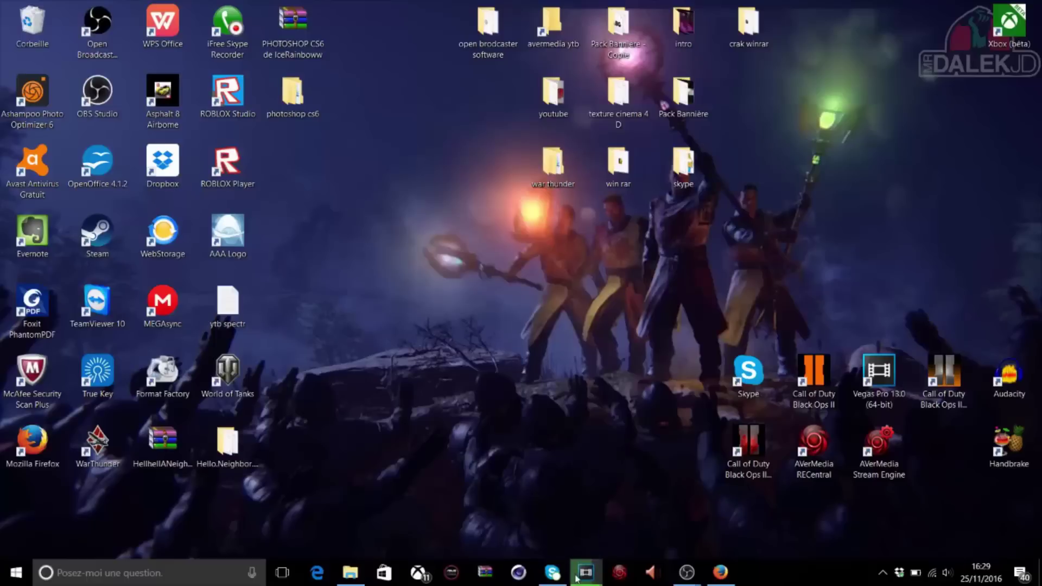
{"action": "mouse_move", "coordinate": [581, 580]}
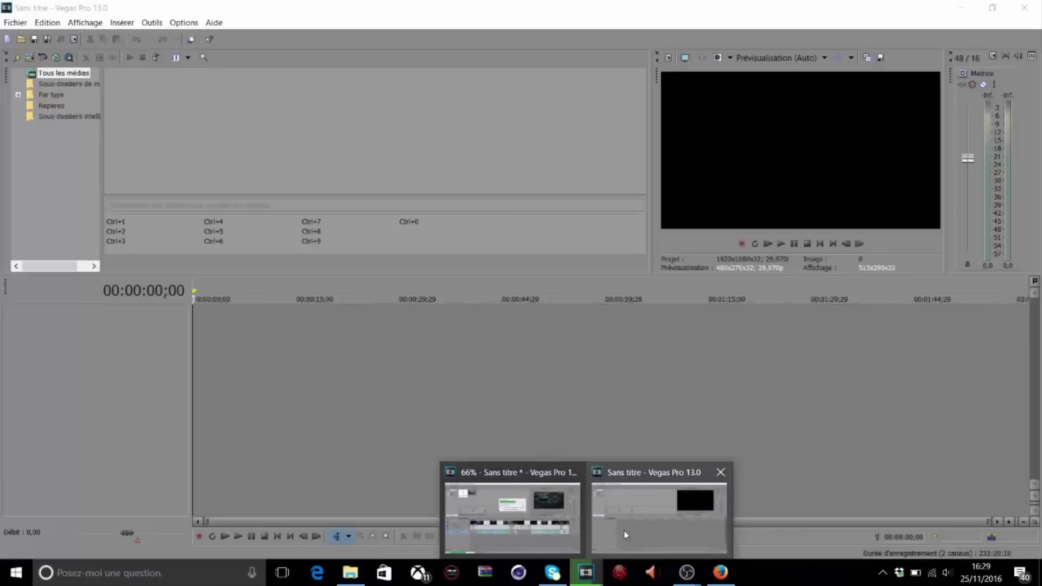
{"action": "left_click", "coordinate": [625, 535]}
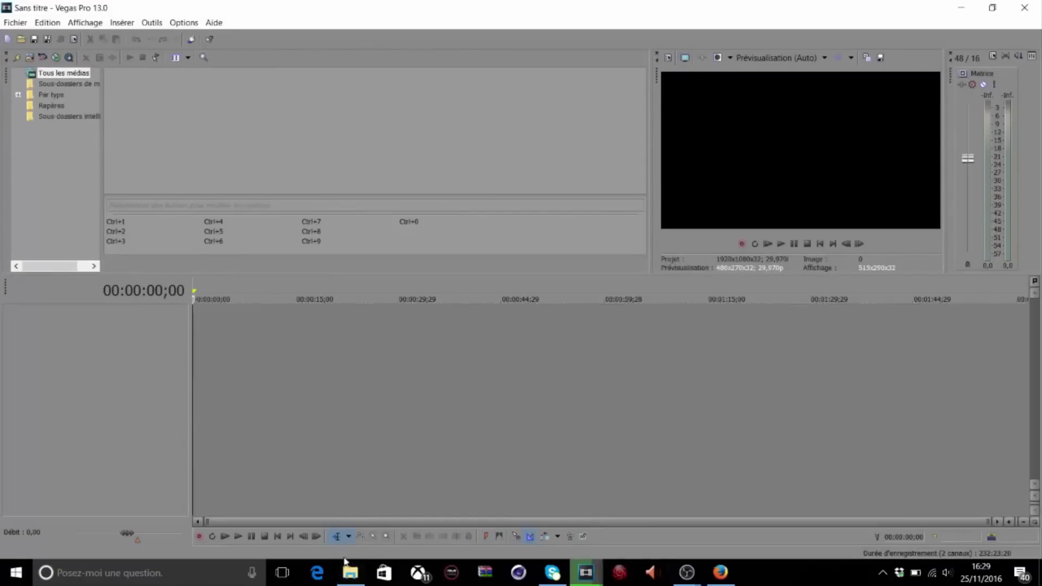
{"action": "left_click", "coordinate": [352, 574]}
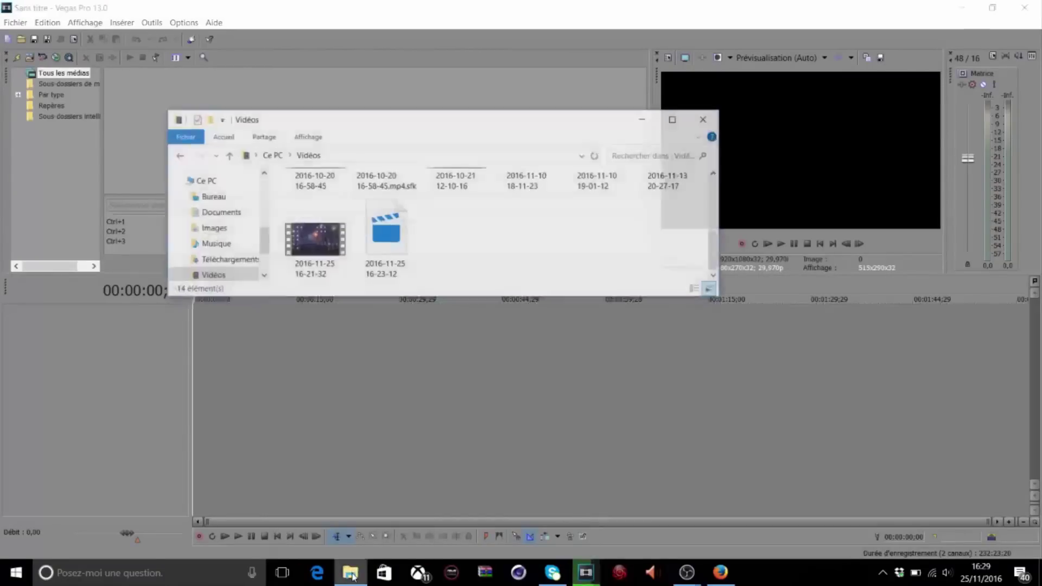
{"action": "left_click", "coordinate": [308, 219]}
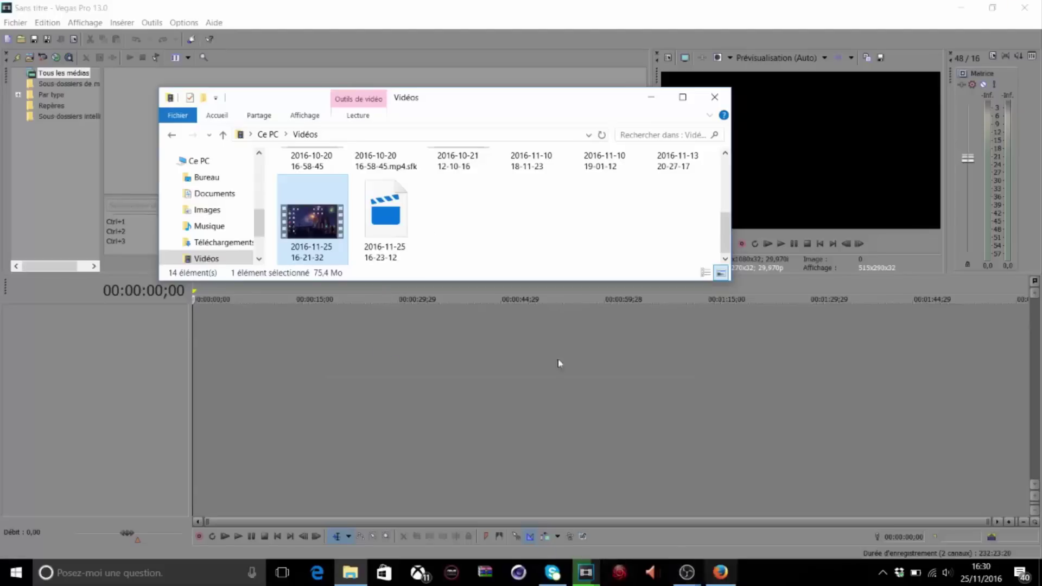
{"action": "left_click_drag", "start_coordinate": [306, 214], "coordinate": [548, 269]}
{"action": "left_click", "coordinate": [643, 99]}
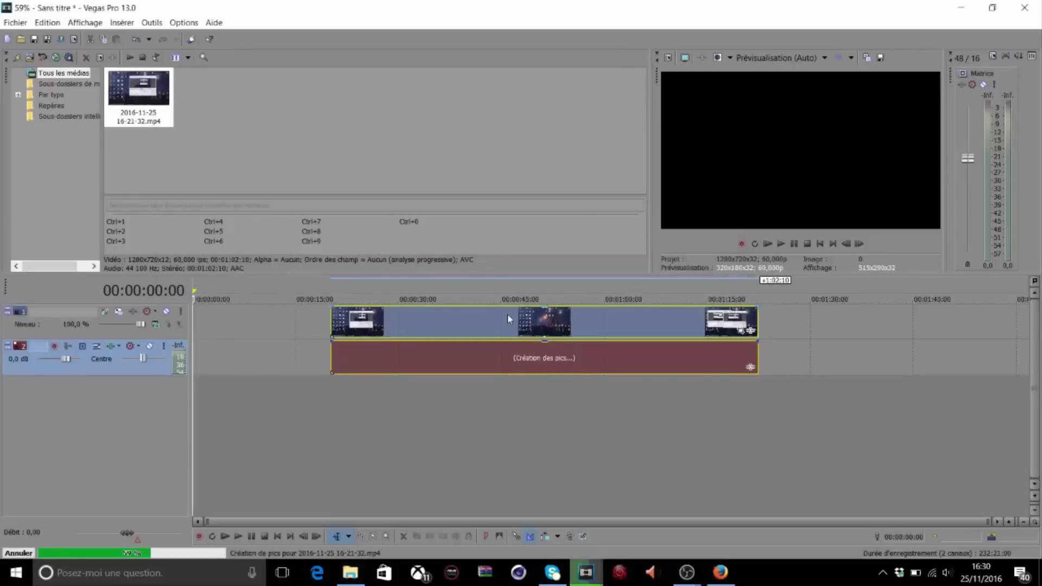
{"action": "left_click_drag", "start_coordinate": [507, 314], "coordinate": [221, 333]}
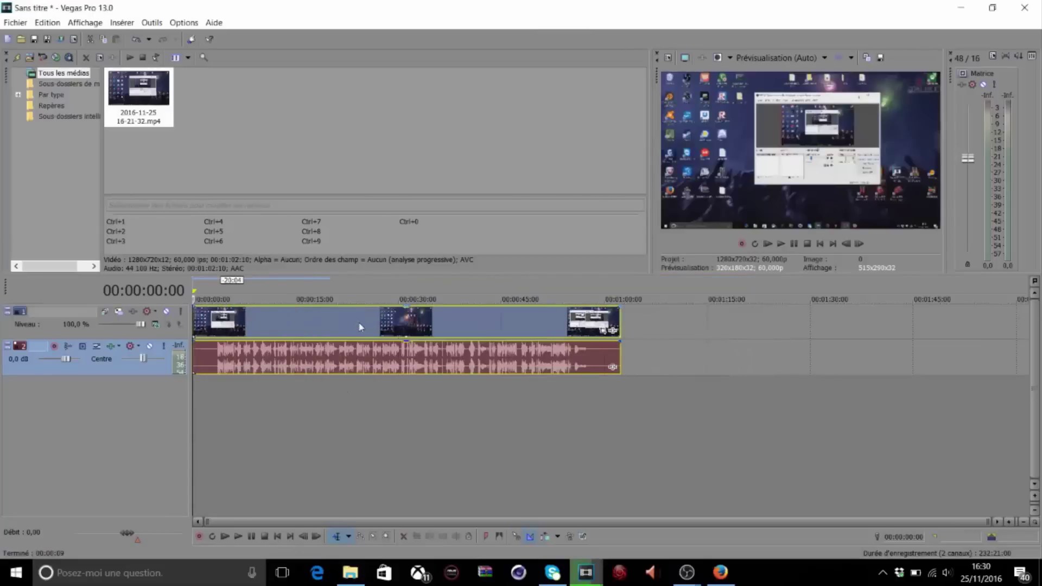
Step: Select only the video event, shift it along its track and return it to the timeline's start
{"action": "left_click", "coordinate": [439, 398]}
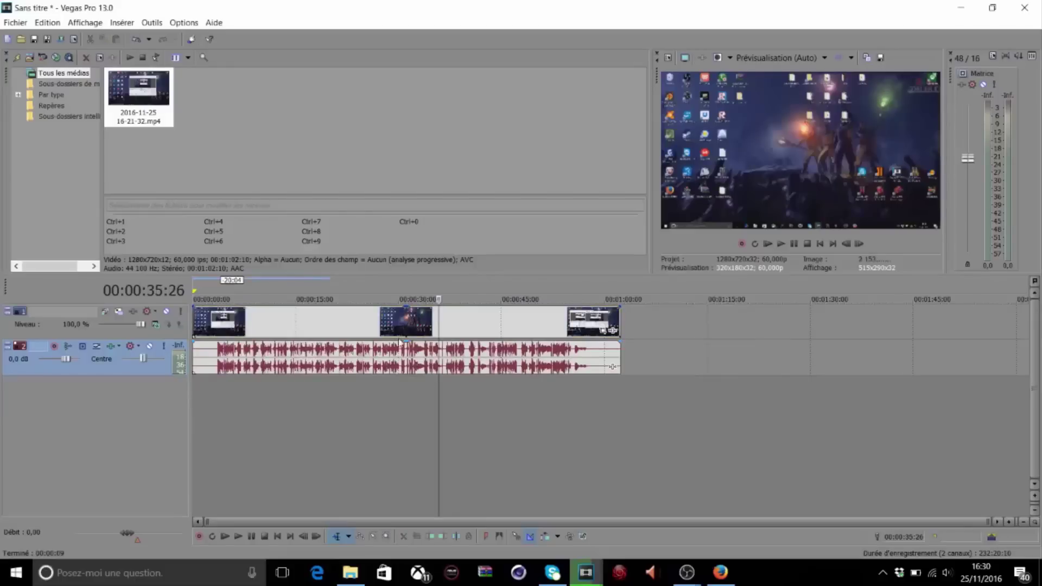
{"action": "left_click", "coordinate": [393, 324]}
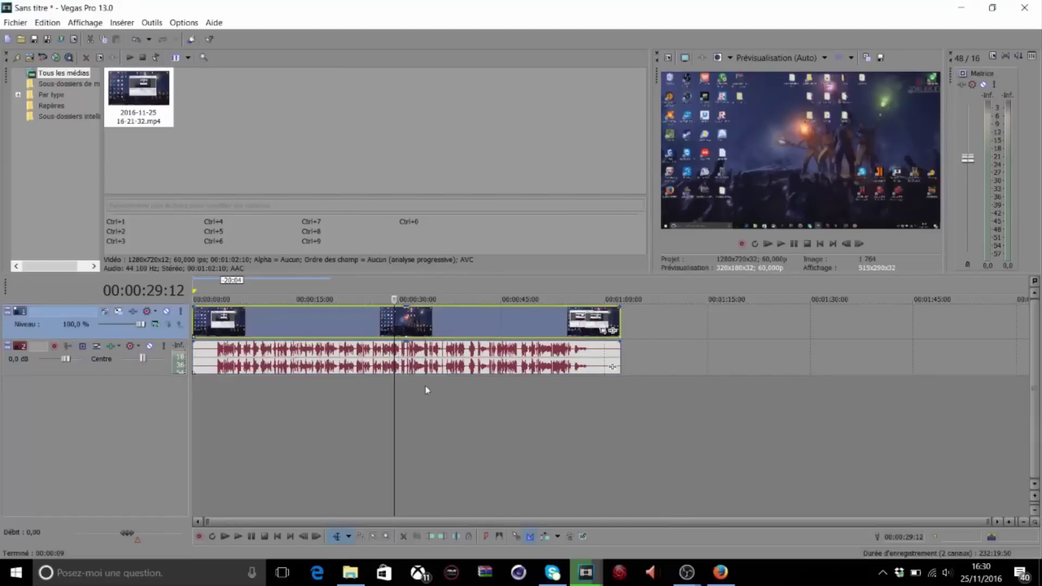
{"action": "left_click_drag", "start_coordinate": [421, 328], "coordinate": [556, 319]}
{"action": "left_click_drag", "start_coordinate": [697, 328], "coordinate": [307, 344]}
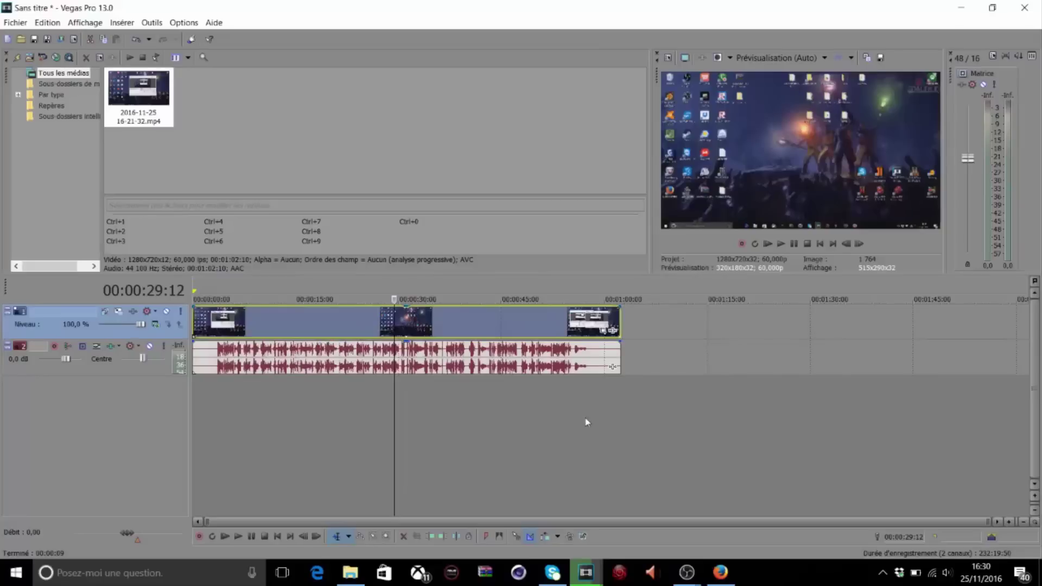
Step: Delete the video event and the audio event from the timeline, and minimize Vegas Pro
{"action": "right_click", "coordinate": [509, 316]}
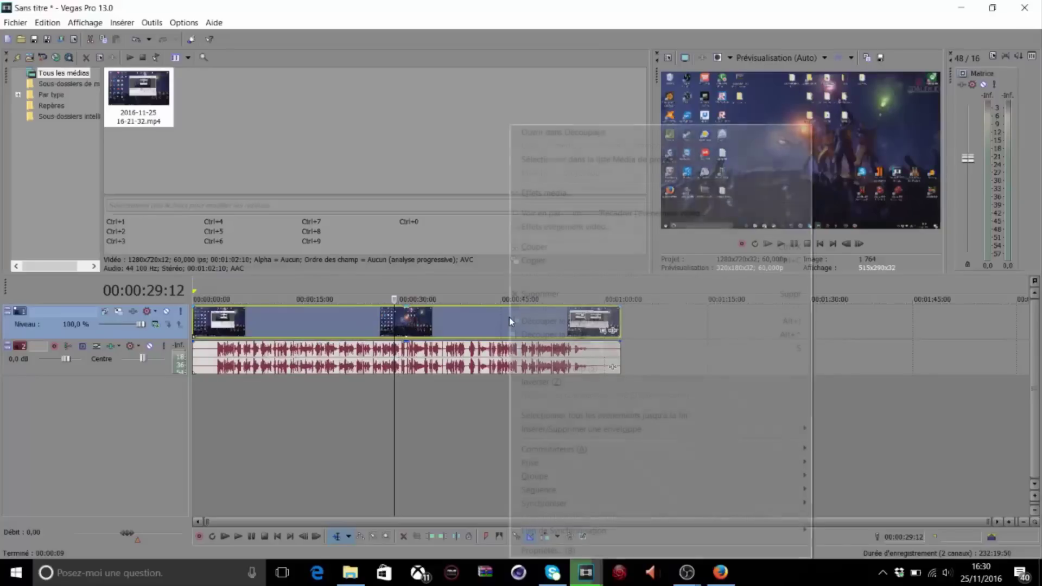
{"action": "left_click", "coordinate": [529, 297]}
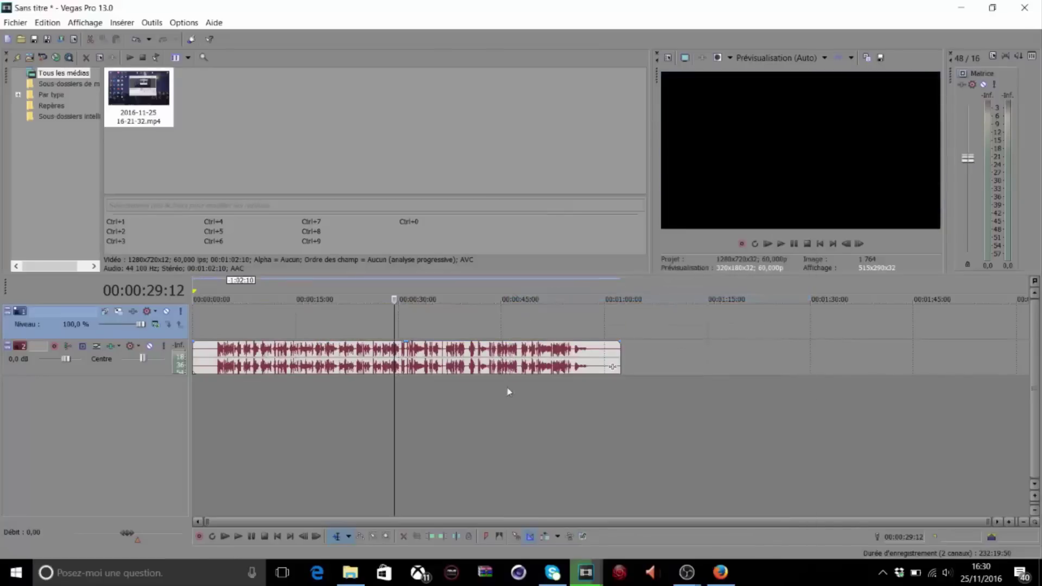
{"action": "left_click_drag", "start_coordinate": [422, 358], "coordinate": [352, 359]}
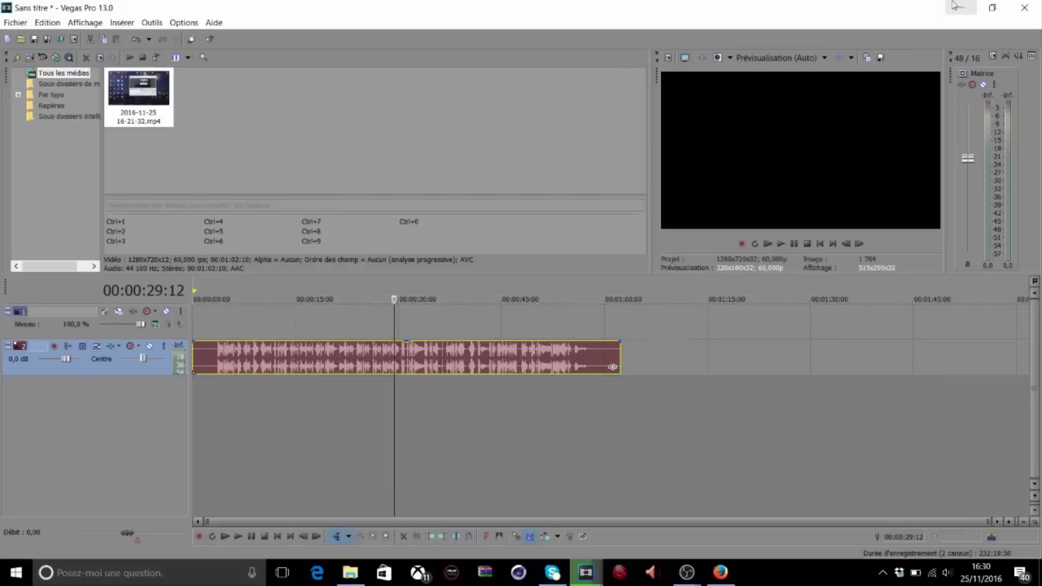
{"action": "right_click", "coordinate": [436, 368]}
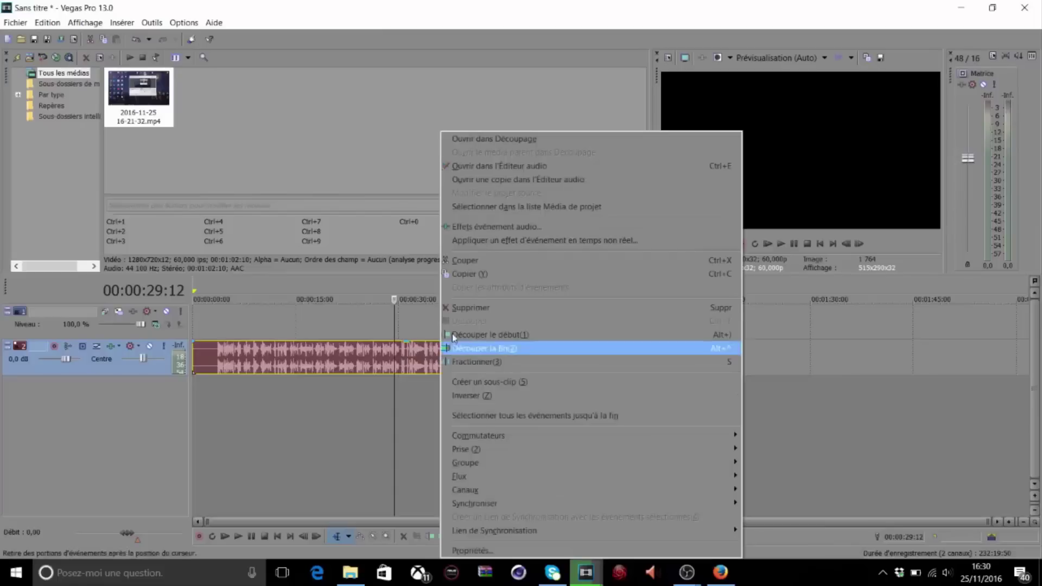
{"action": "left_click", "coordinate": [462, 307]}
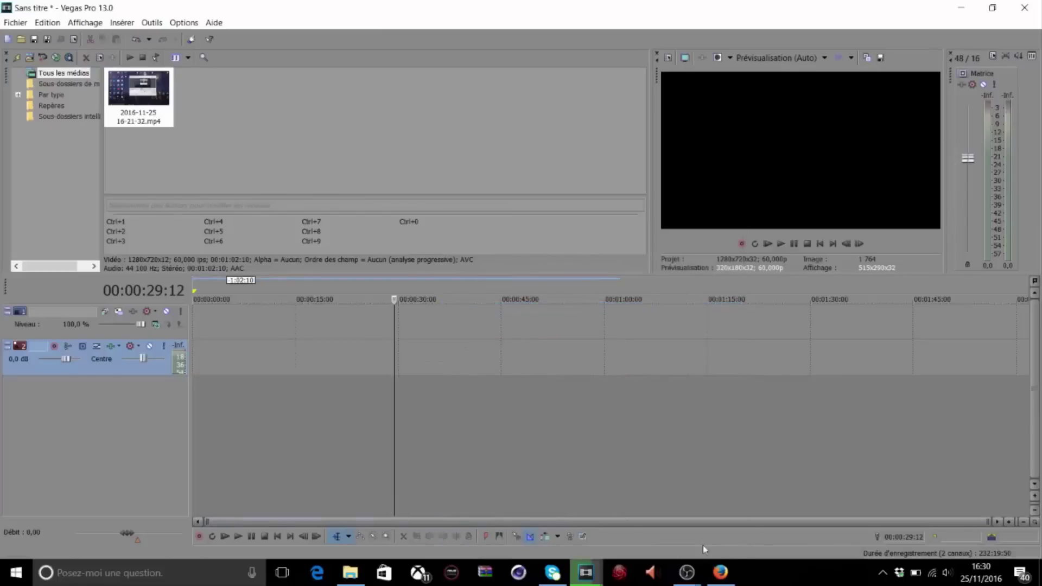
{"action": "left_click", "coordinate": [956, 7]}
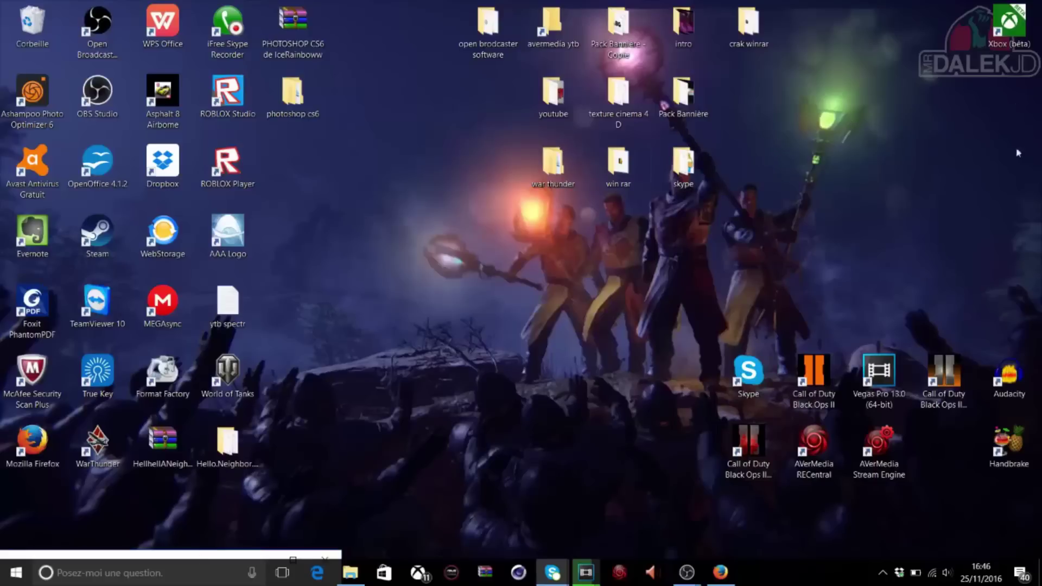
Step: Open the HelloNeighbor folder inside the Hello.Neighbor.Alpha.1 desktop folder, and minimize the window
{"action": "left_click_drag", "start_coordinate": [1019, 76], "coordinate": [714, 342]}
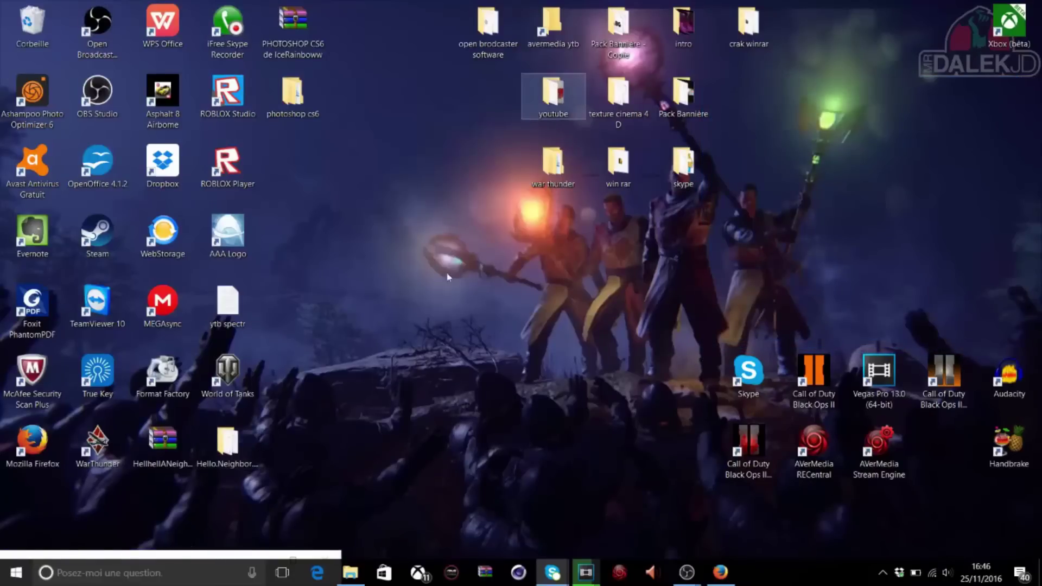
{"action": "double_click", "coordinate": [219, 444]}
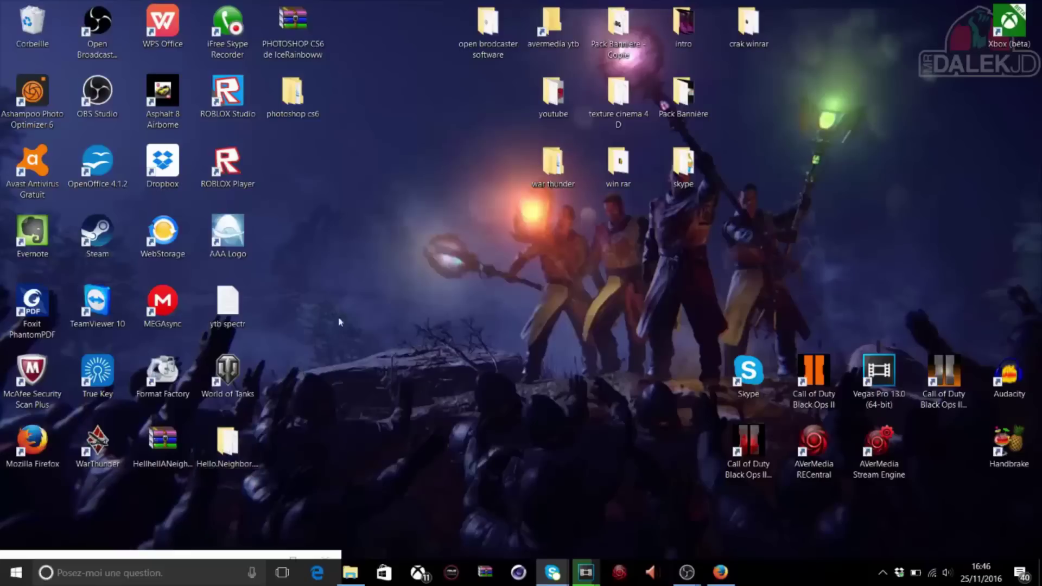
{"action": "double_click", "coordinate": [324, 176]}
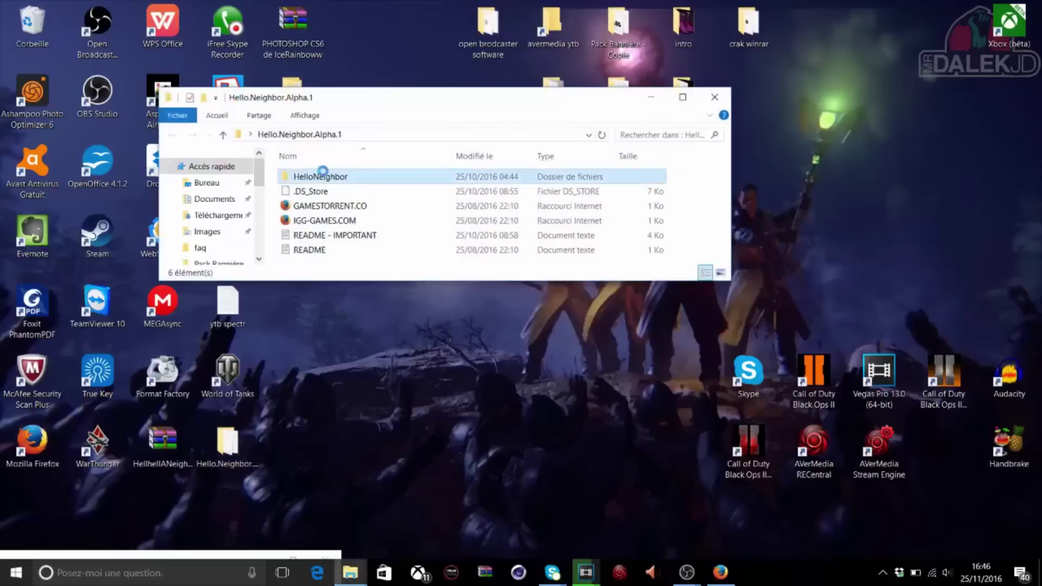
{"action": "left_click", "coordinate": [651, 97]}
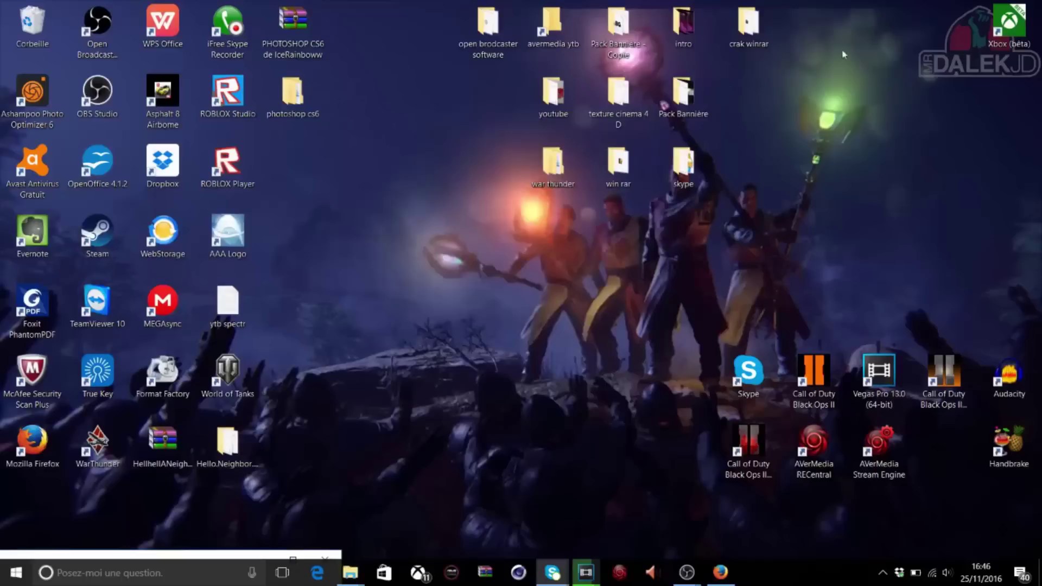
{"action": "left_click_drag", "start_coordinate": [1030, 75], "coordinate": [762, 309]}
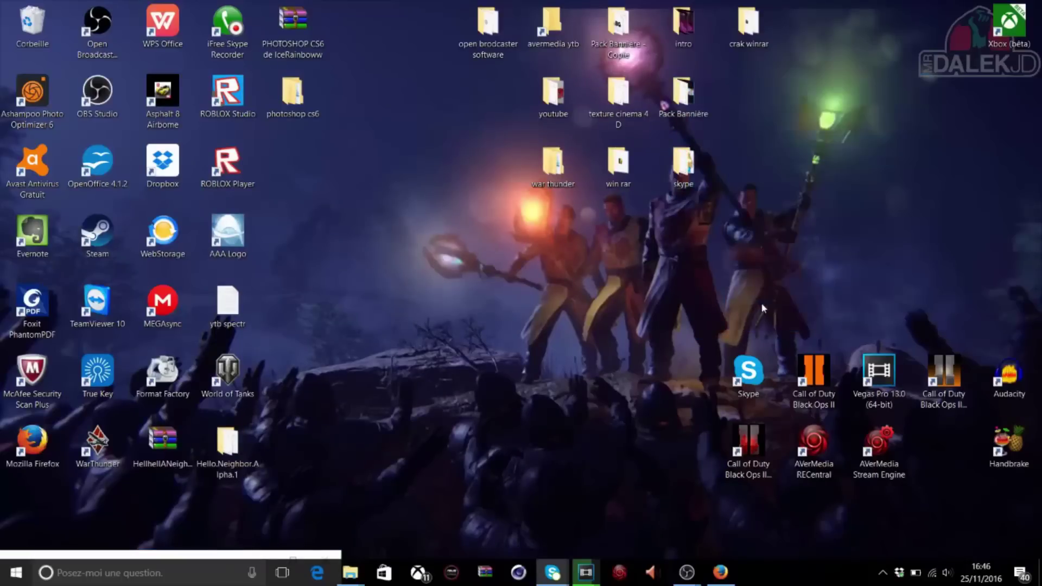
{"action": "left_click_drag", "start_coordinate": [971, 222], "coordinate": [341, 310]}
{"action": "left_click_drag", "start_coordinate": [238, 553], "coordinate": [53, 554]}
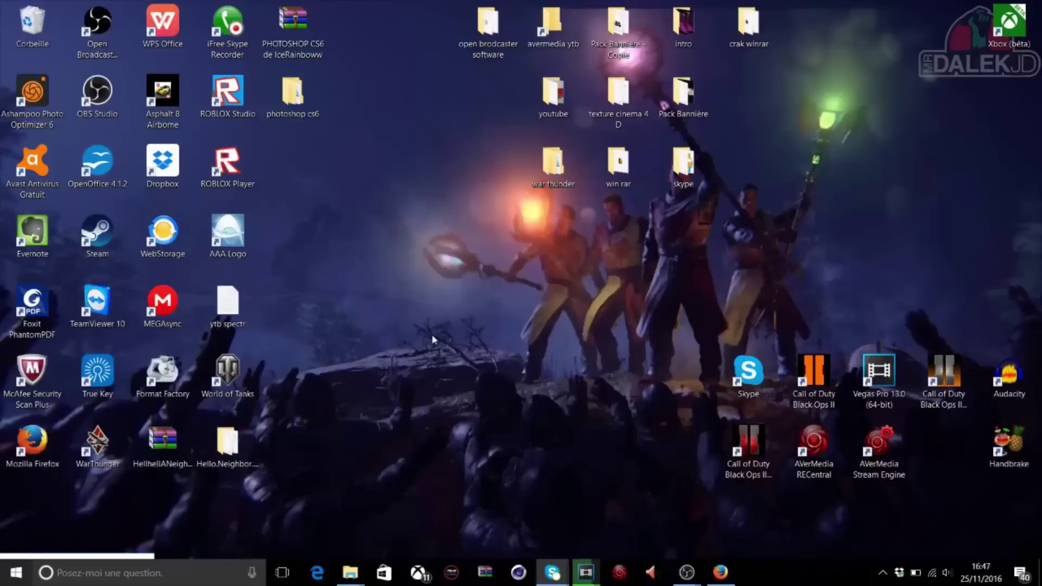
{"action": "mouse_move", "coordinate": [684, 579]}
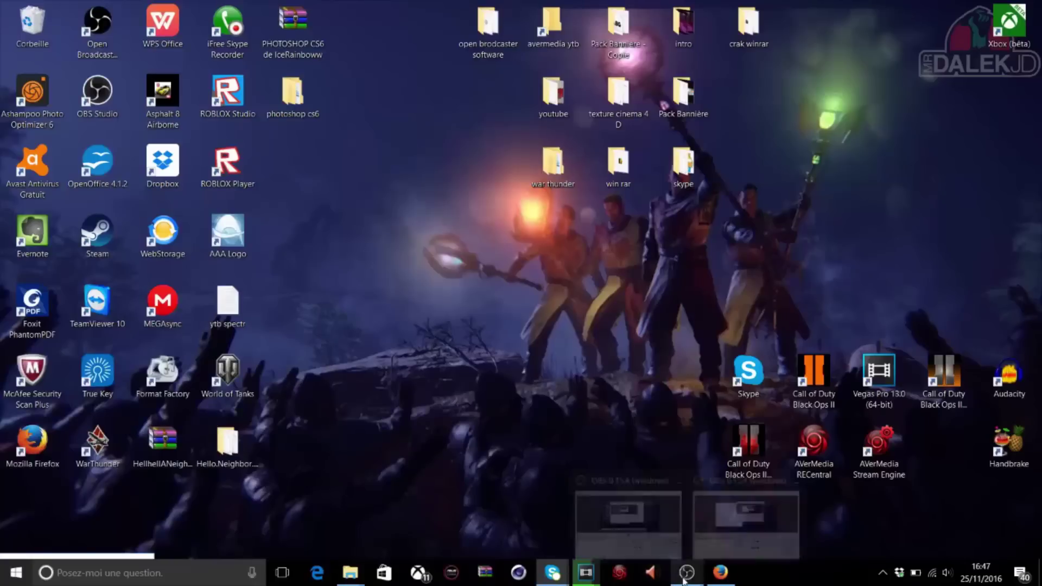